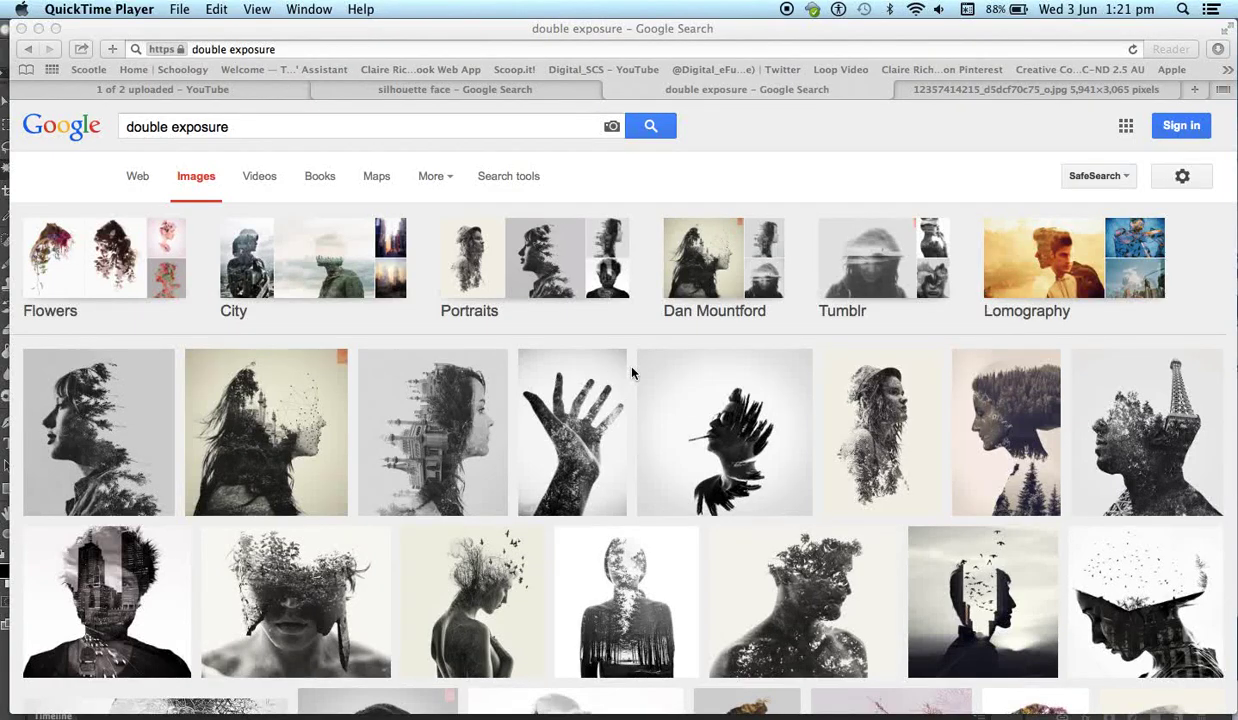
- Show Safari's 'silhouette face' image results and move the browser aside toward Photoshop
click(445, 92)
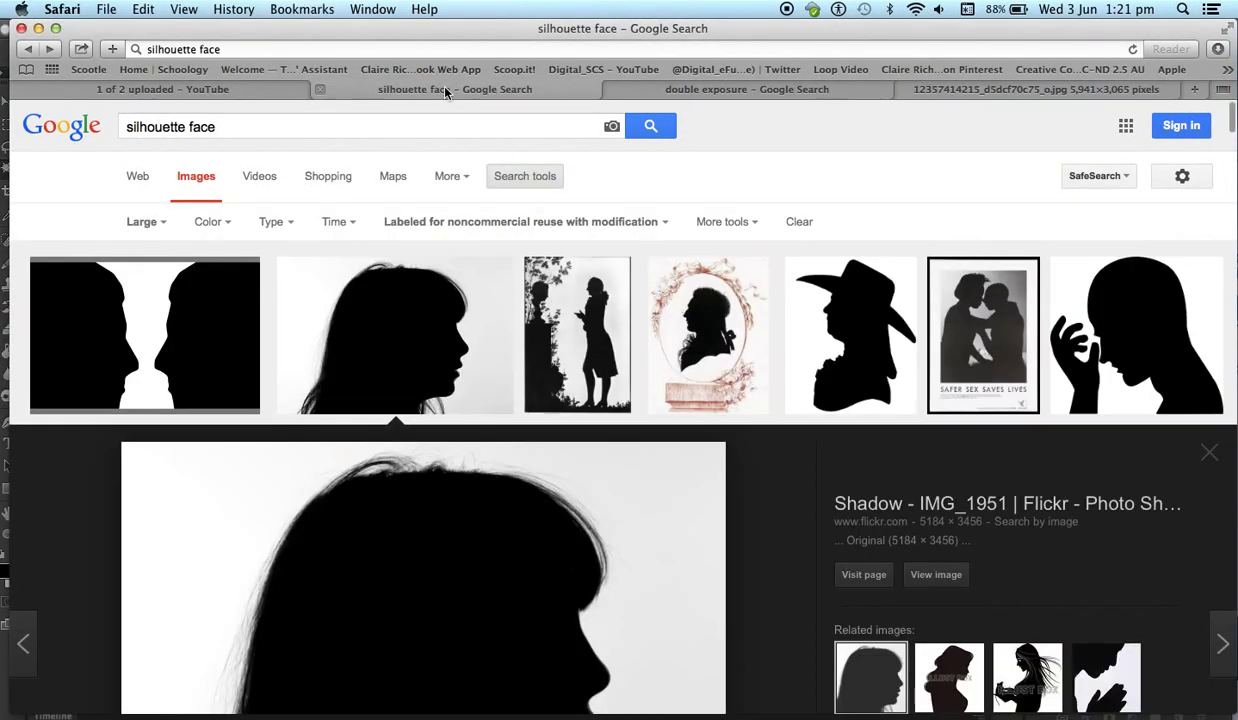
drag(355, 30, 997, 10)
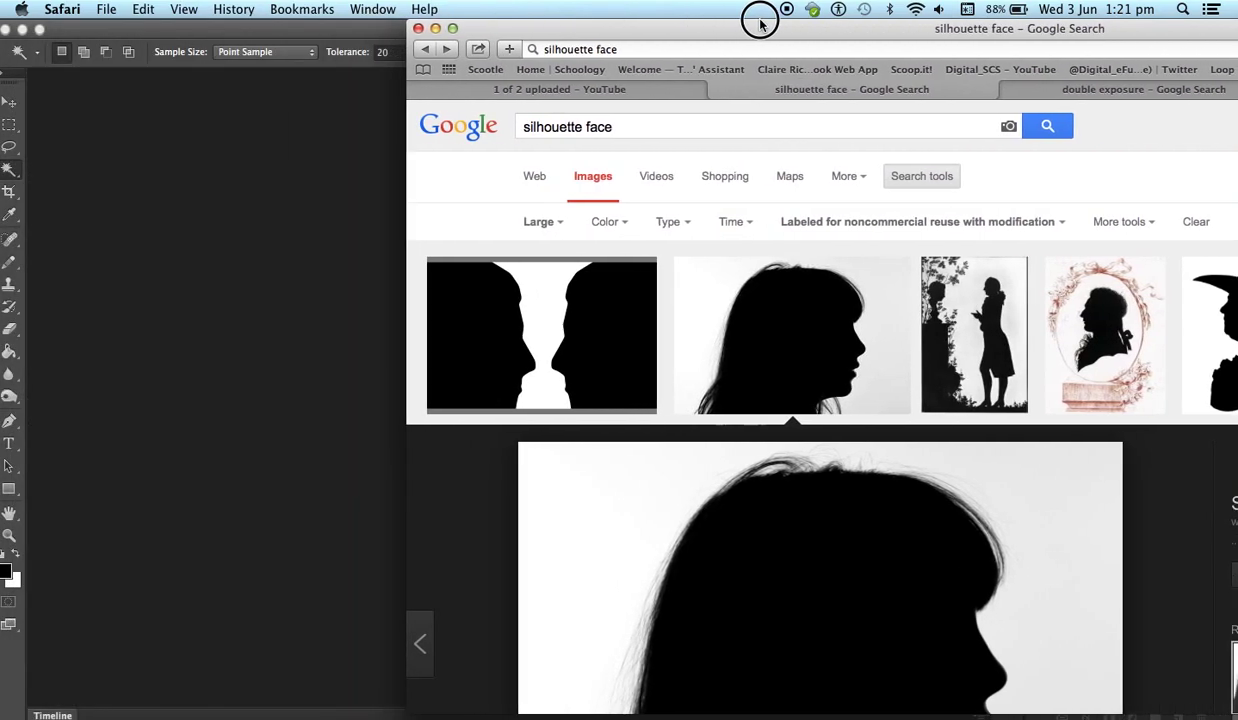
drag(1020, 599, 334, 389)
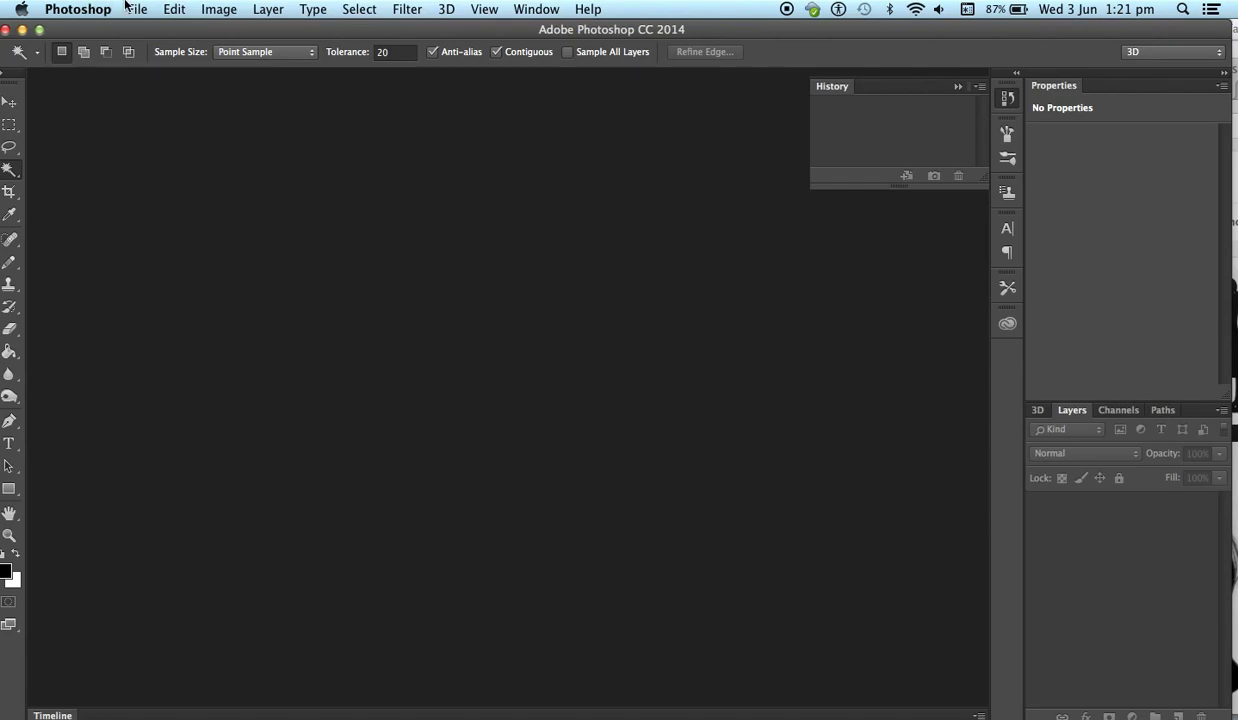
- Create a new blank portrait document with the default settings
click(129, 9)
click(128, 9)
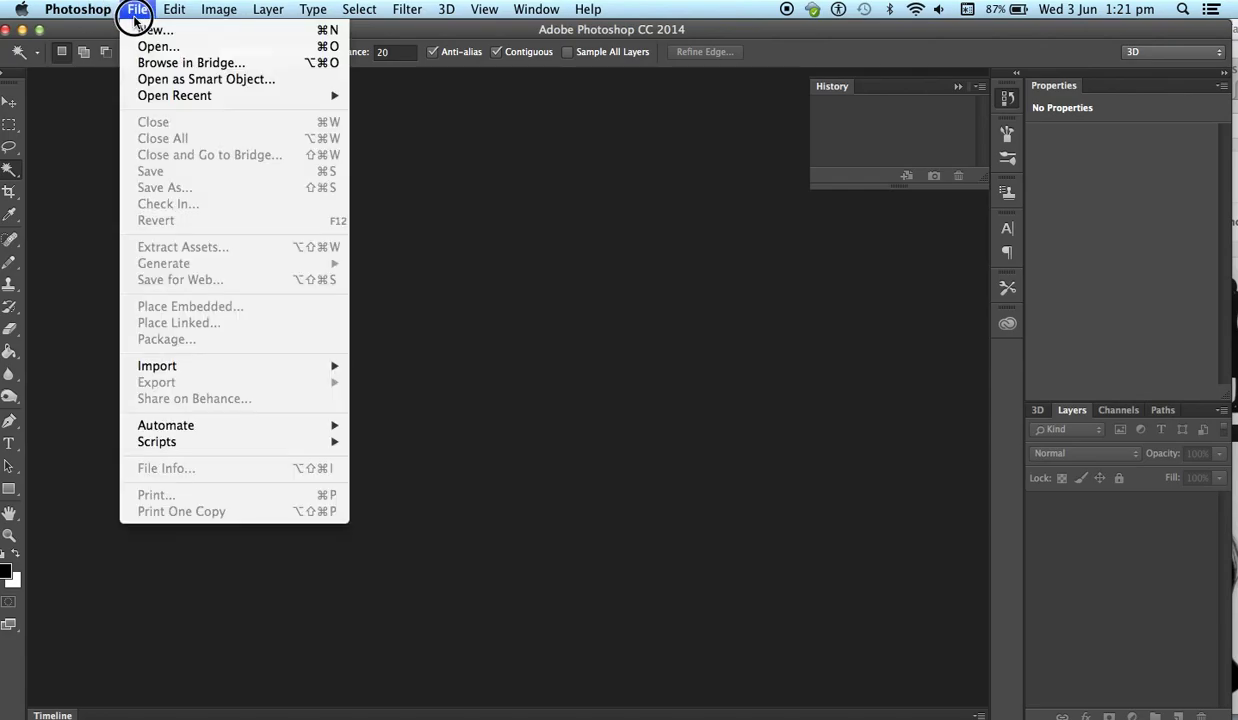
click(141, 30)
key(Return)
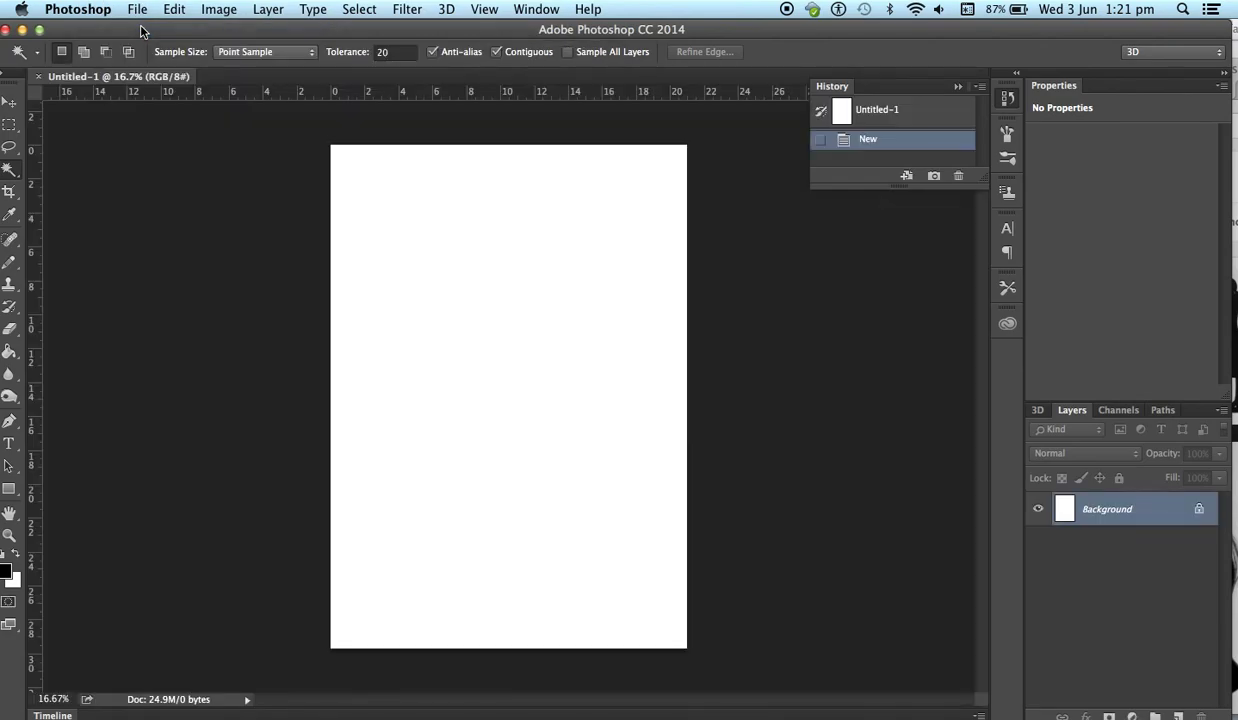
- Drag the girl's silhouette image from Safari into the new document as Layer 1
click(176, 710)
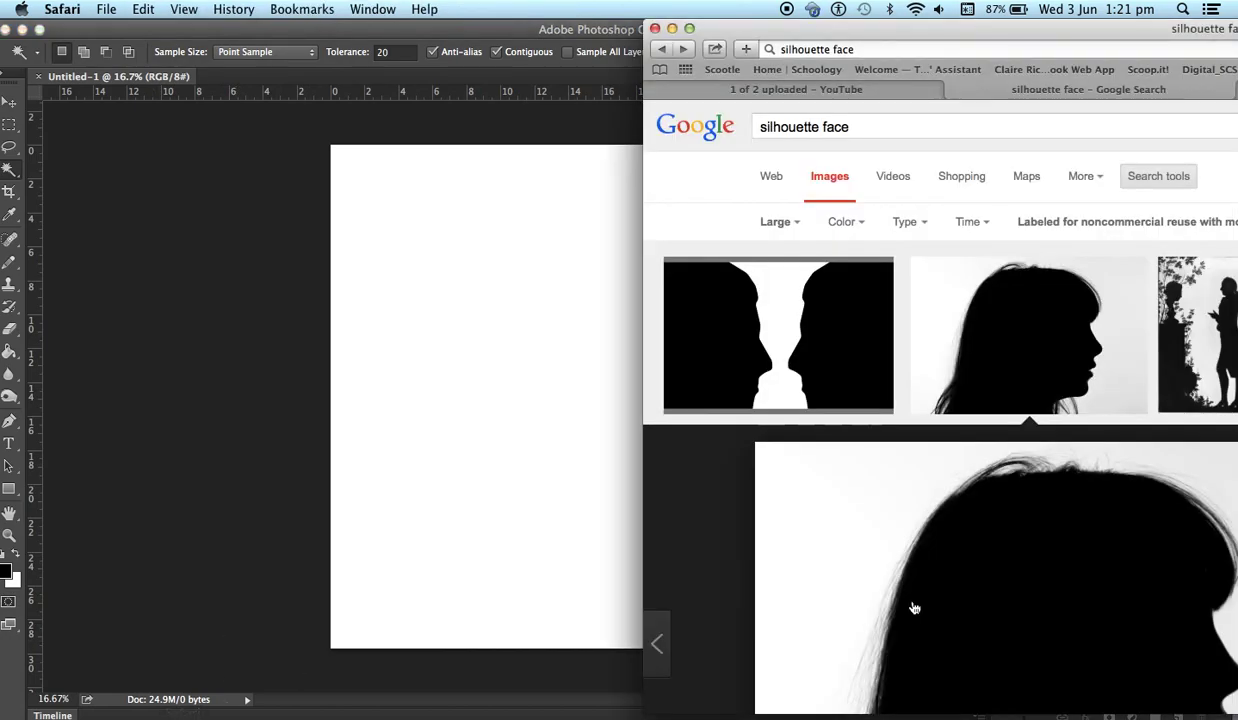
mouse_move(885, 588)
mouse_down()
mouse_move(663, 568)
mouse_move(390, 397)
mouse_up()
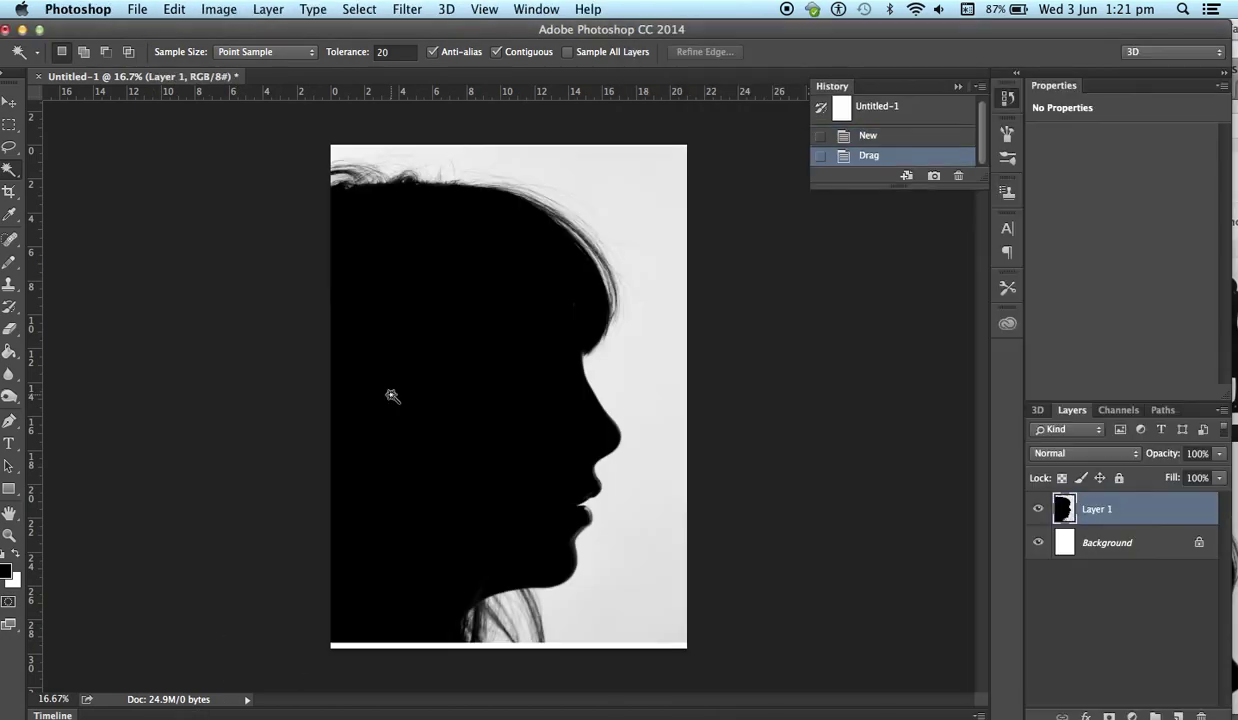
click(10, 192)
- Crop the canvas wider into a landscape frame fitting the whole silhouette, then return to Safari
drag(333, 397, 178, 397)
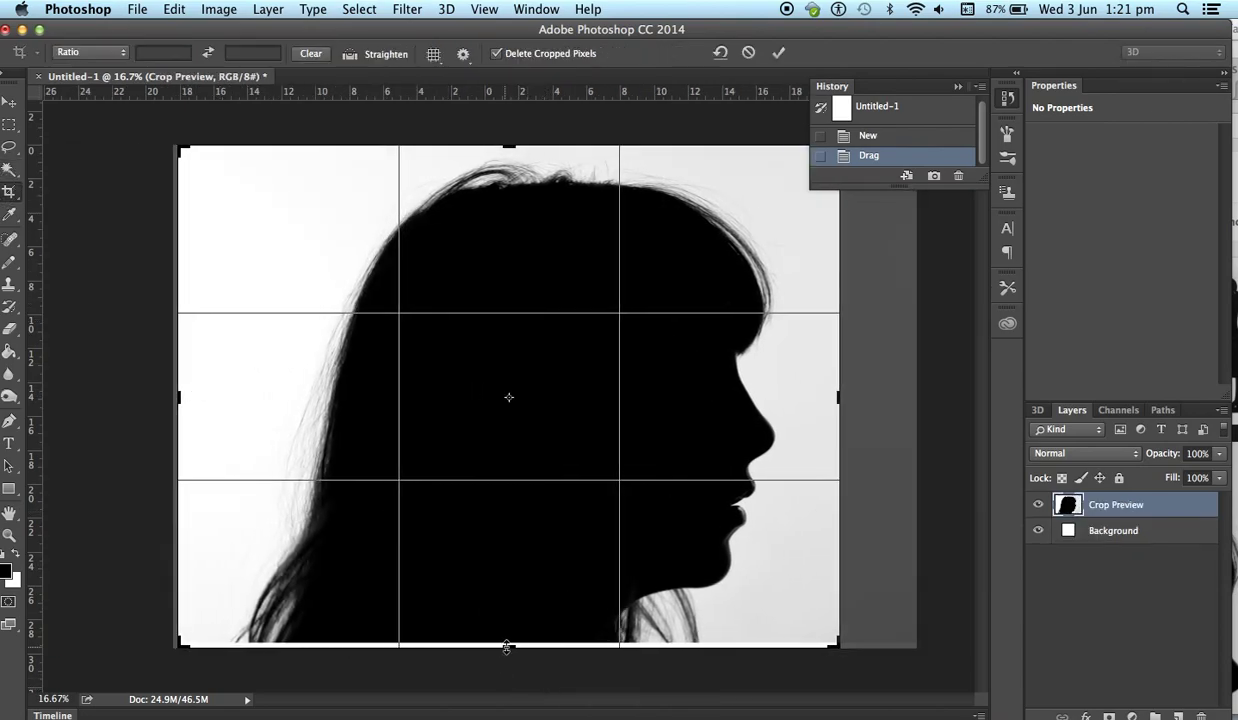
drag(507, 647, 506, 640)
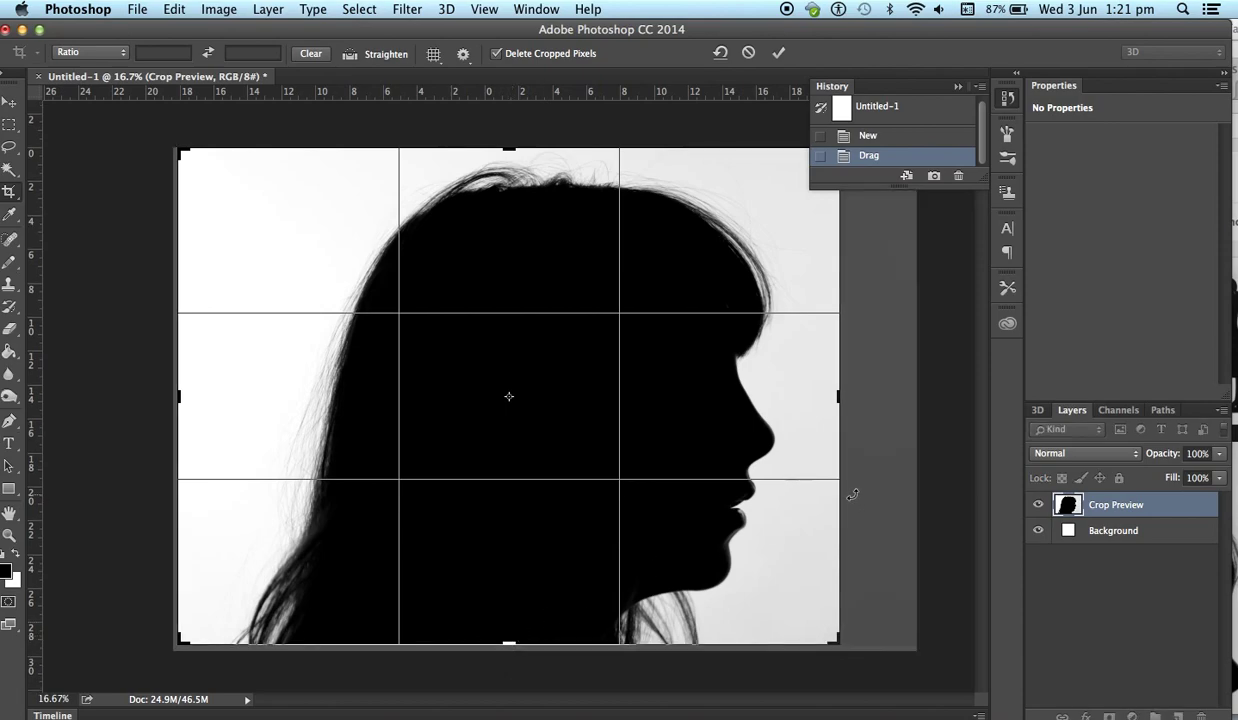
click(783, 51)
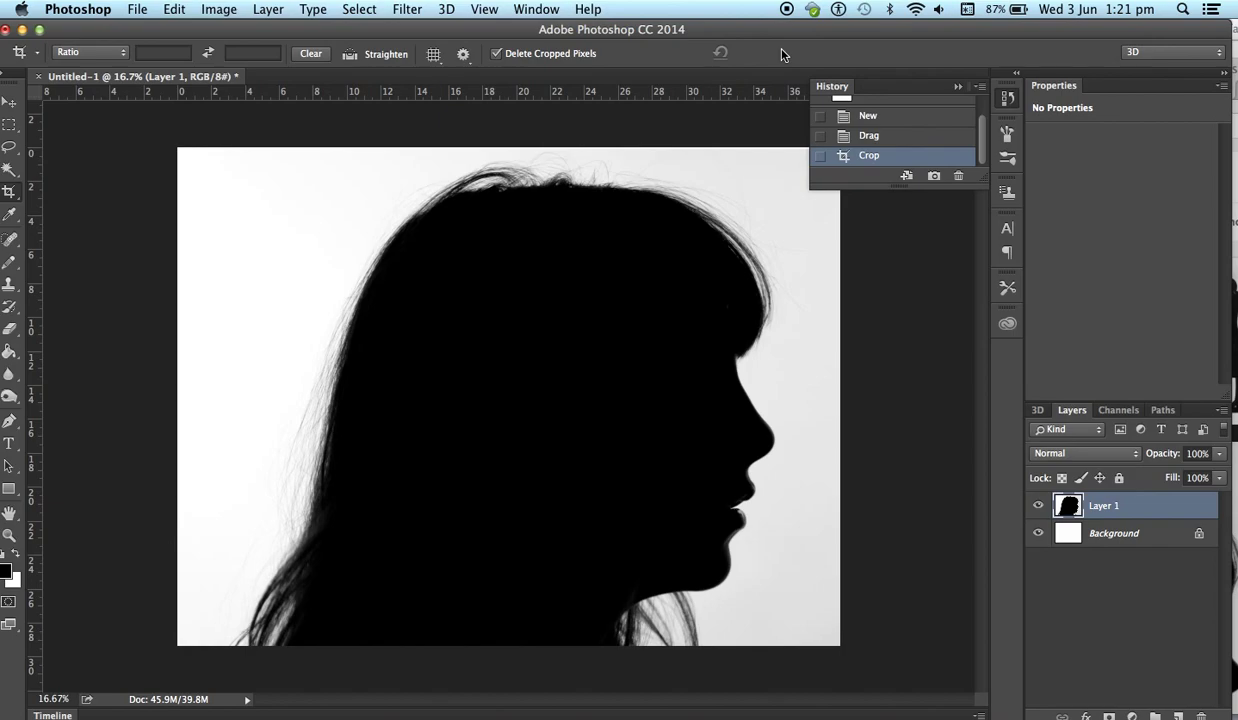
click(183, 714)
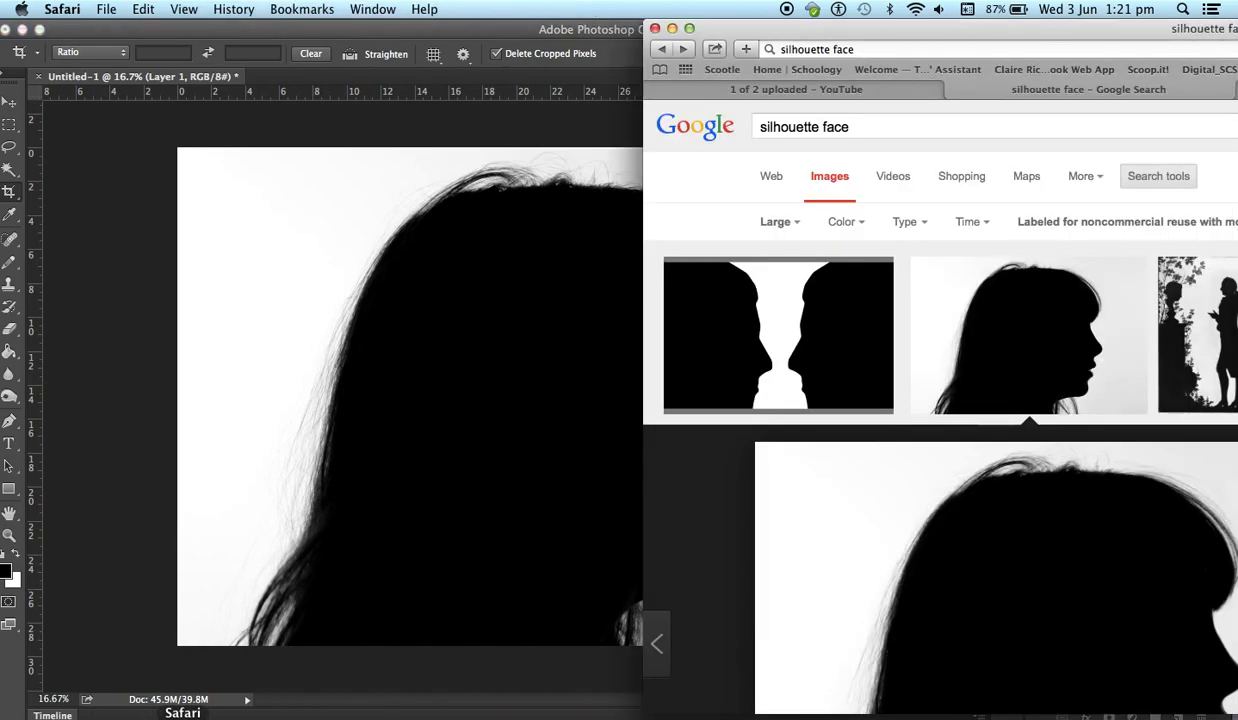
- Drag the misty forest-and-lake photo from Safari into the document as Layer 2
drag(1069, 30, 522, 28)
click(1130, 90)
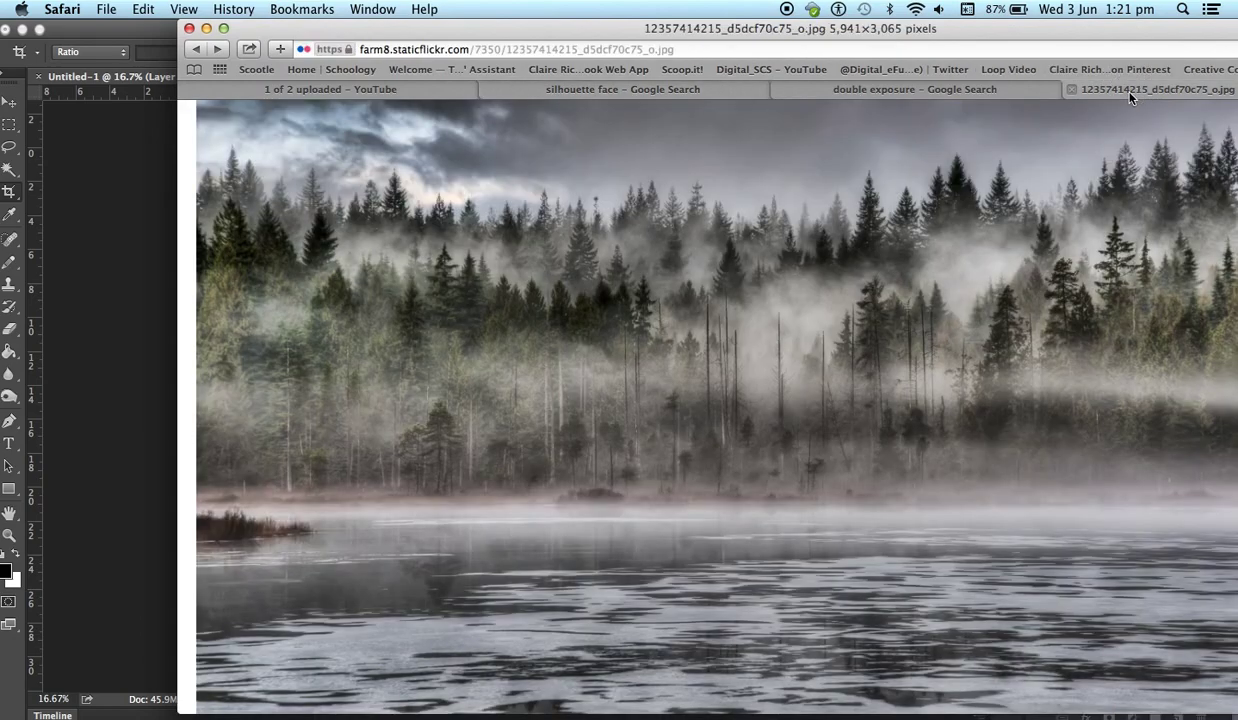
mouse_move(525, 33)
mouse_down()
mouse_move(1014, 12)
mouse_move(1192, 22)
mouse_up()
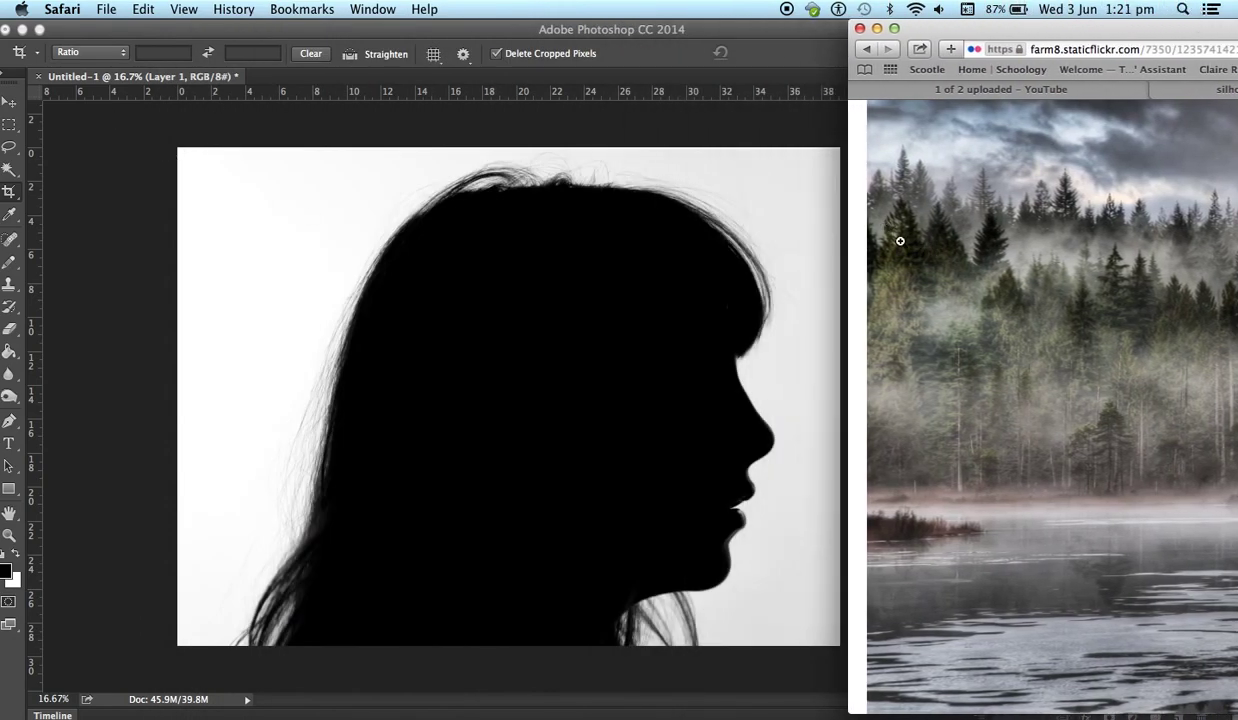
drag(988, 264, 460, 232)
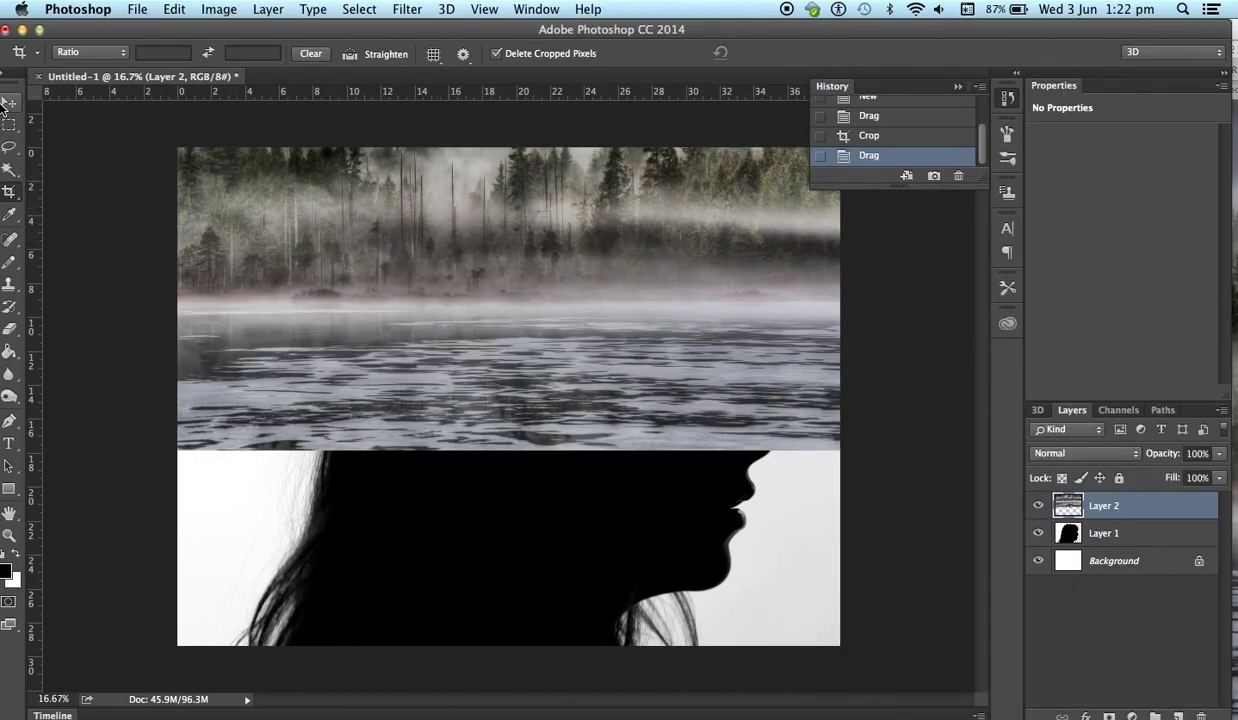
- Free Transform the forest layer up flush with the canvas top, nudged slightly left
click(172, 9)
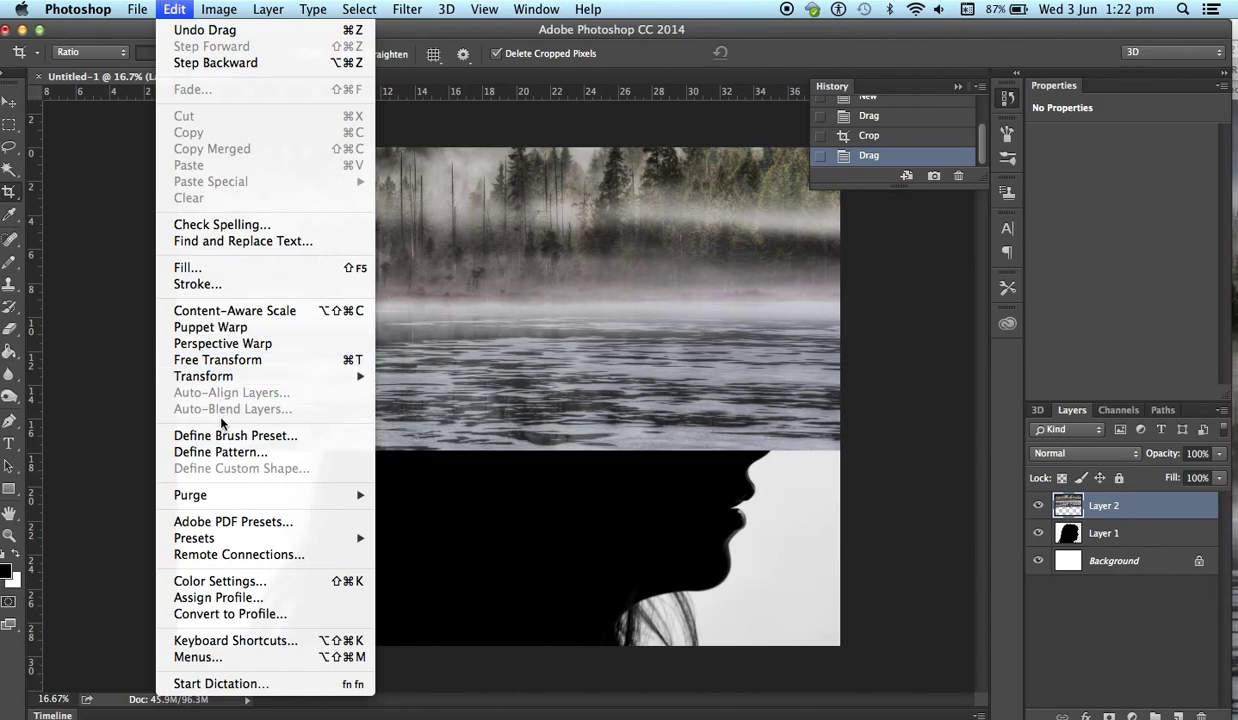
click(229, 356)
drag(330, 285, 442, 470)
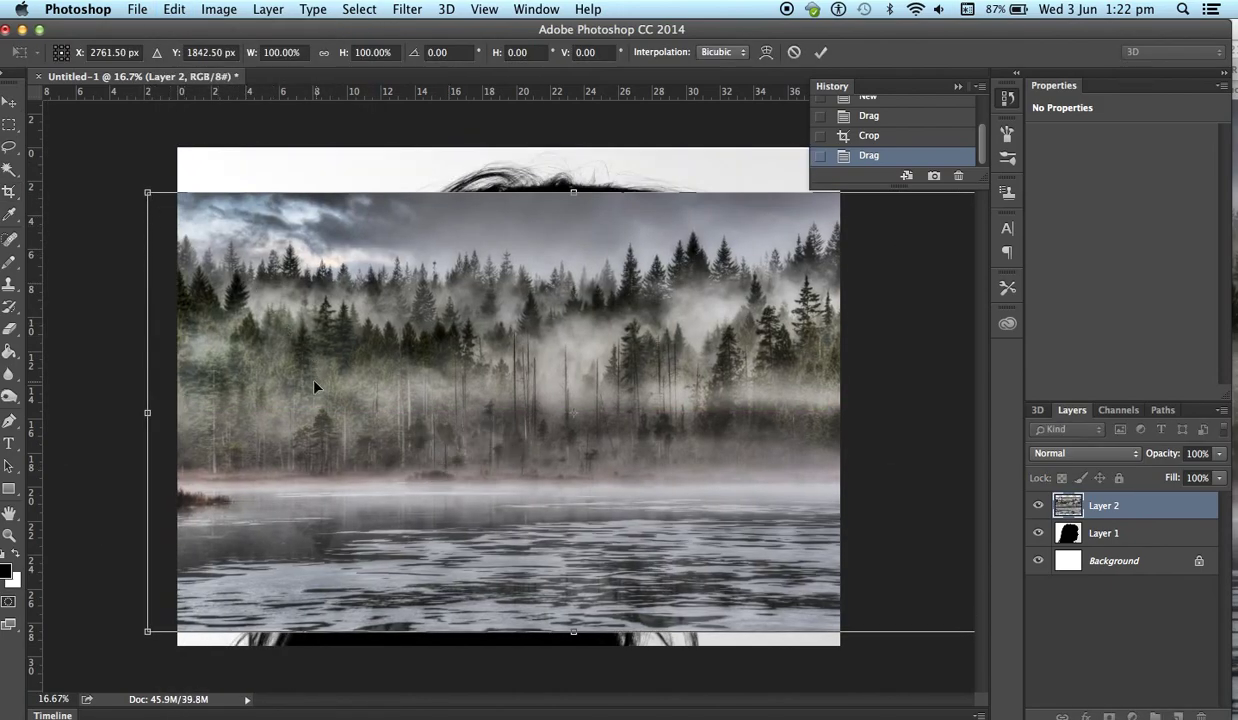
drag(371, 388, 372, 344)
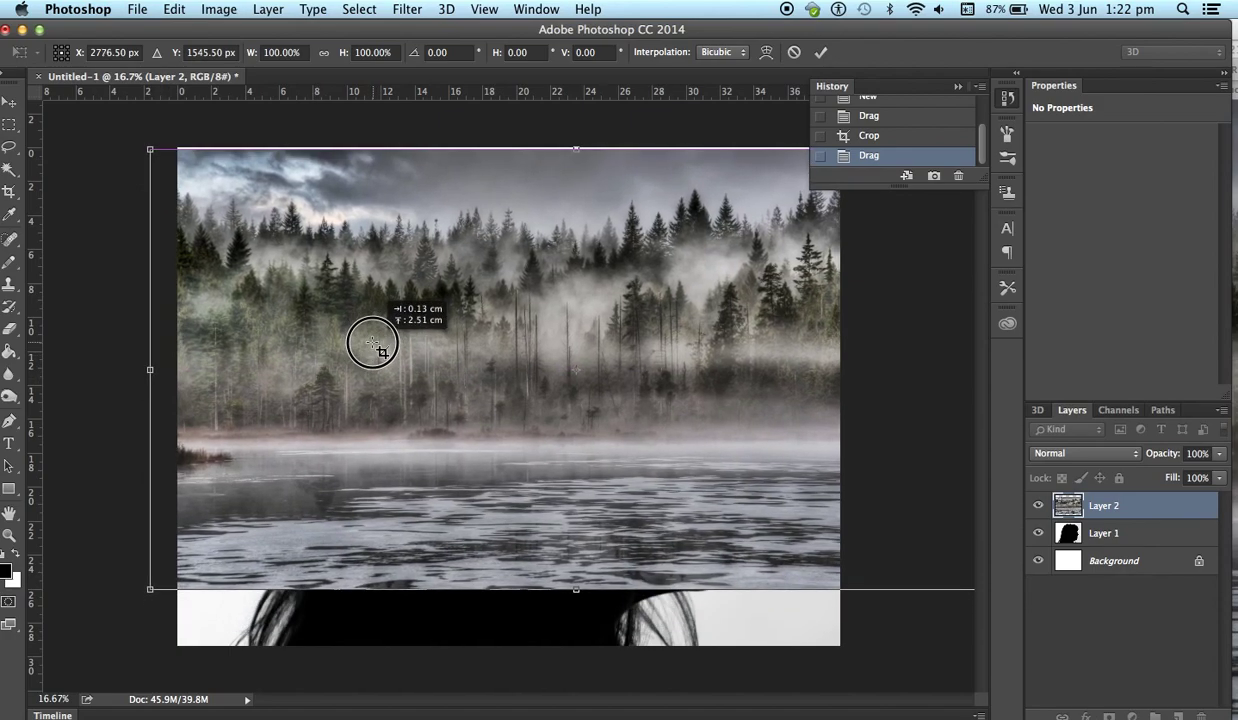
drag(372, 344, 367, 344)
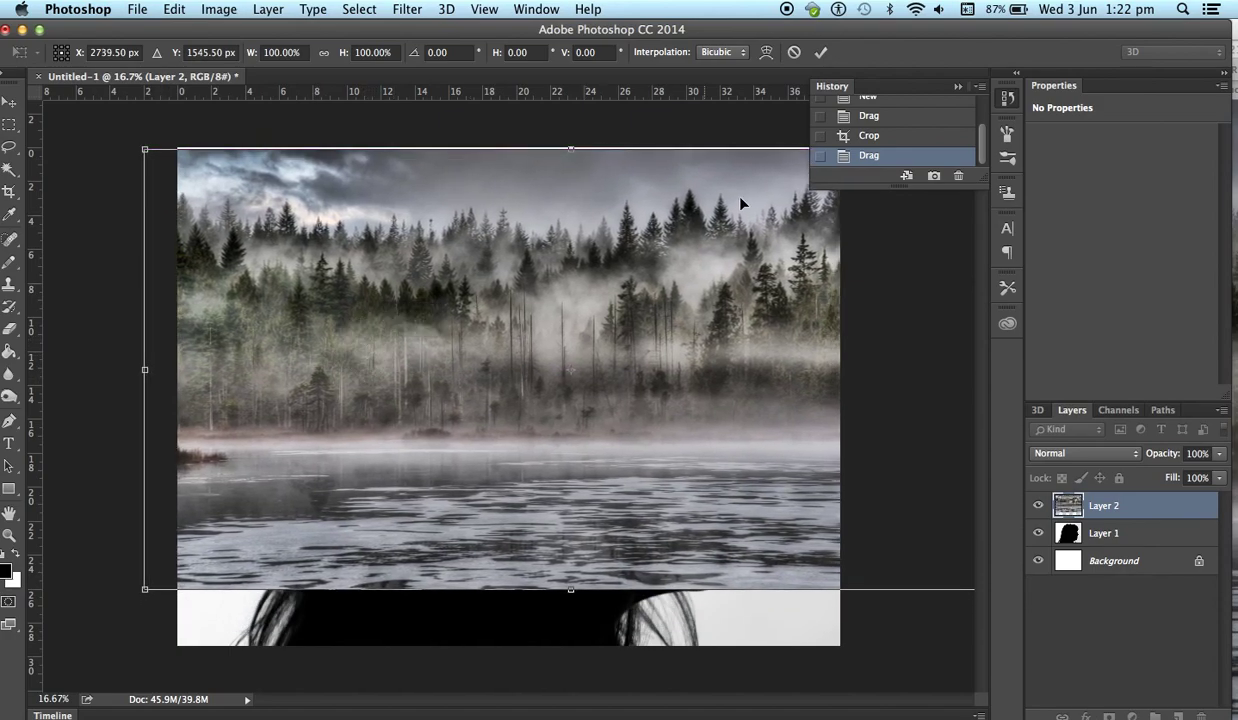
click(822, 52)
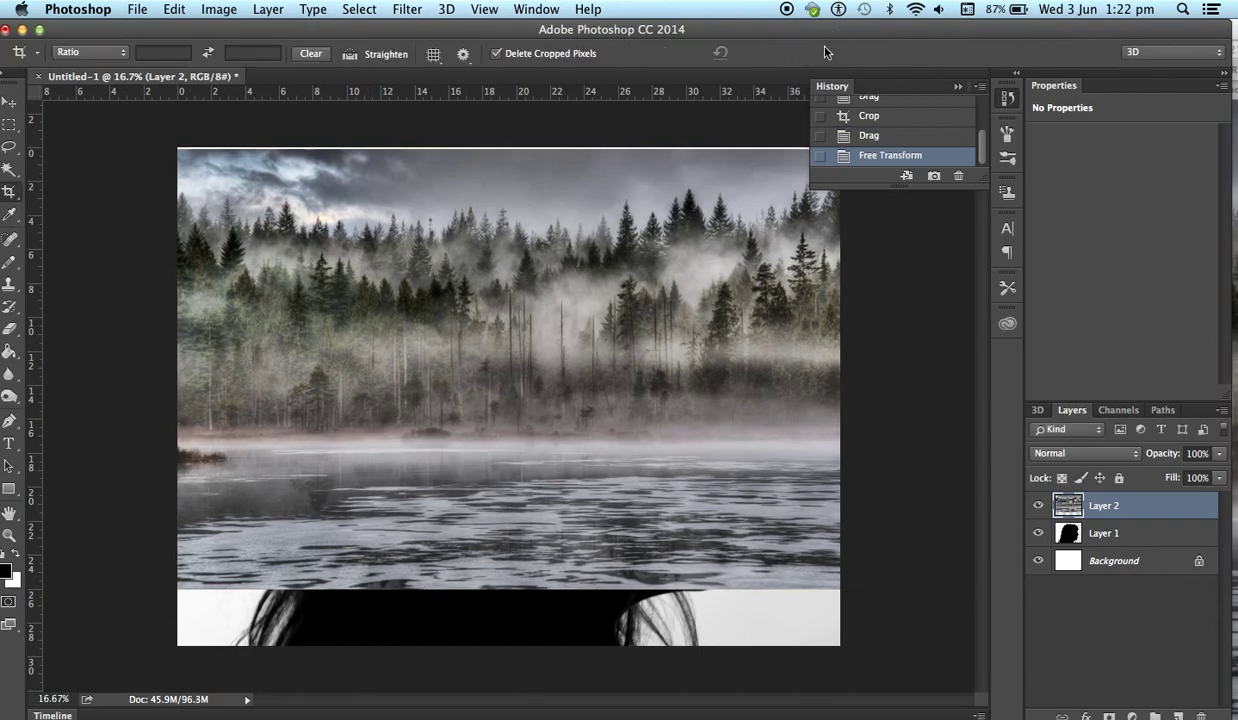
- Draw a 100 px feathered rectangular selection from the canvas top down to the lake, then invert it
click(9, 126)
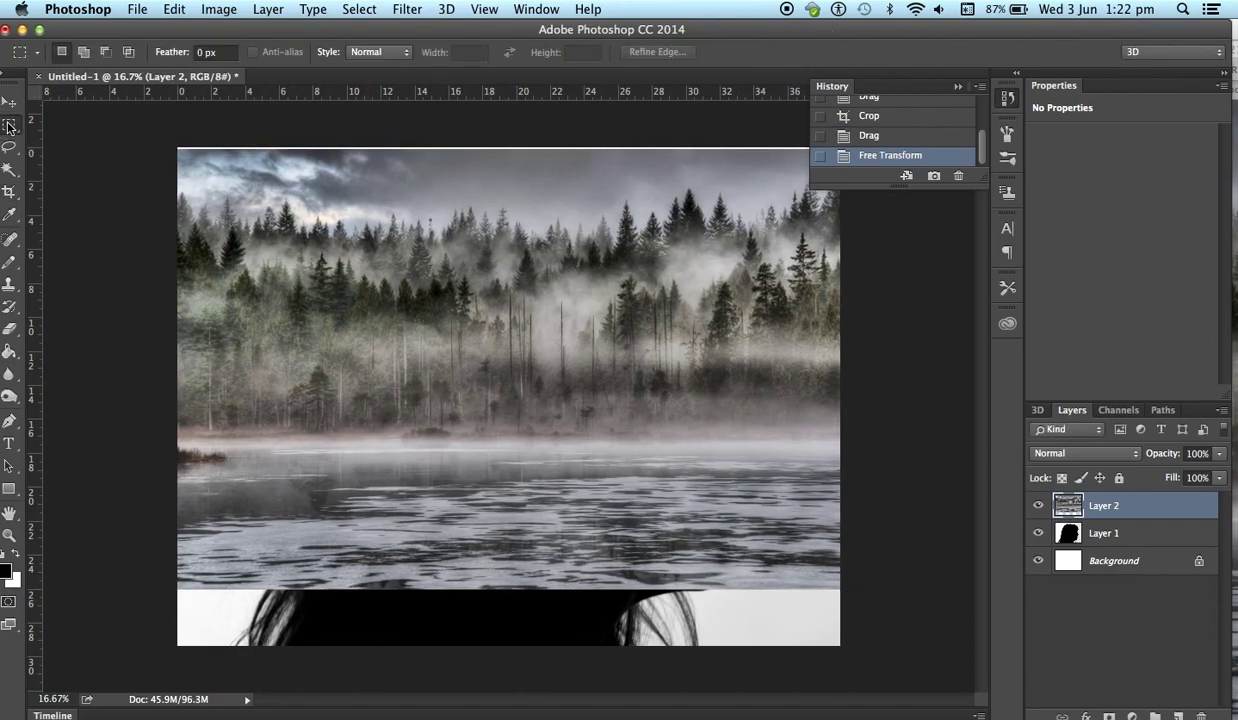
click(205, 52)
text(100)
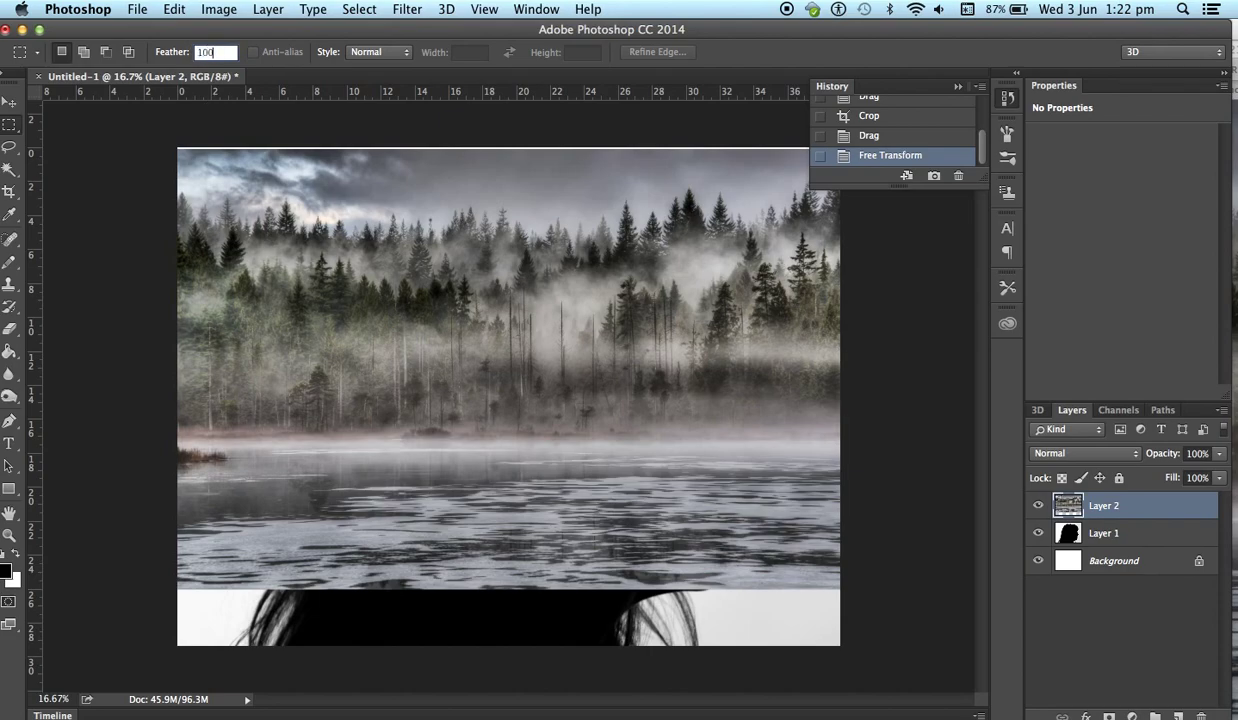
key(Return)
drag(168, 467, 877, 680)
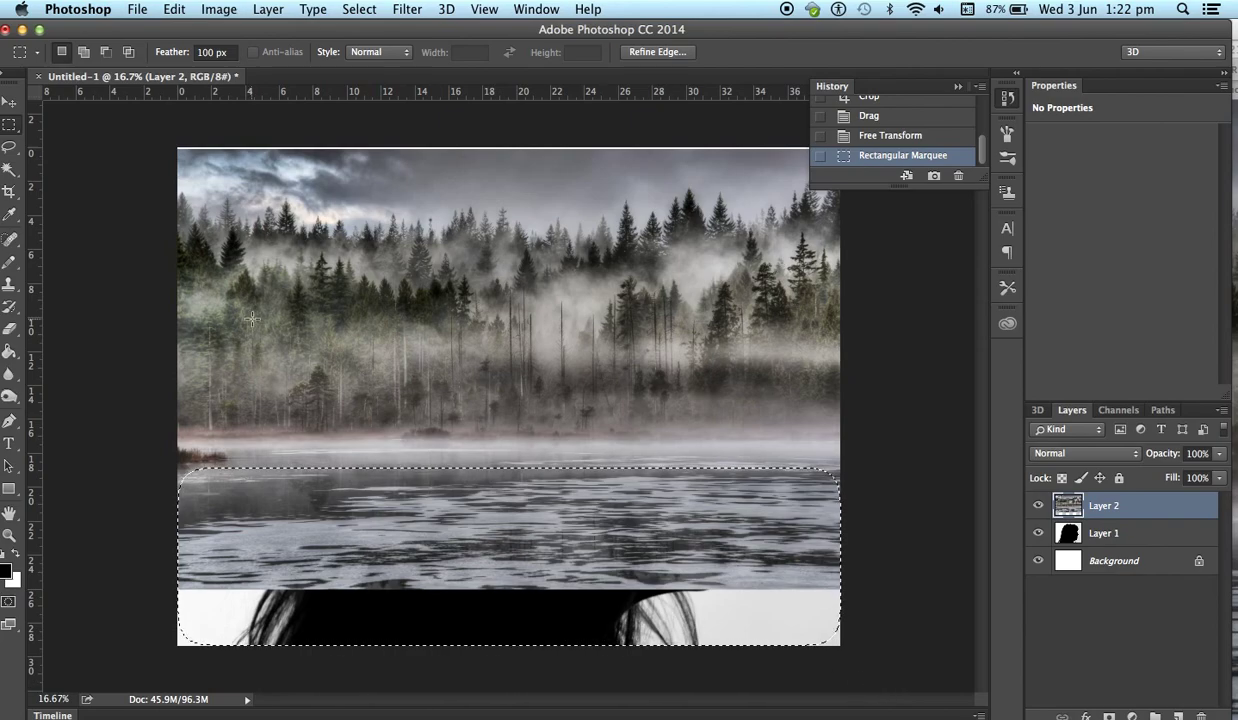
mouse_move(146, 137)
mouse_down()
mouse_move(735, 418)
mouse_move(921, 524)
mouse_up()
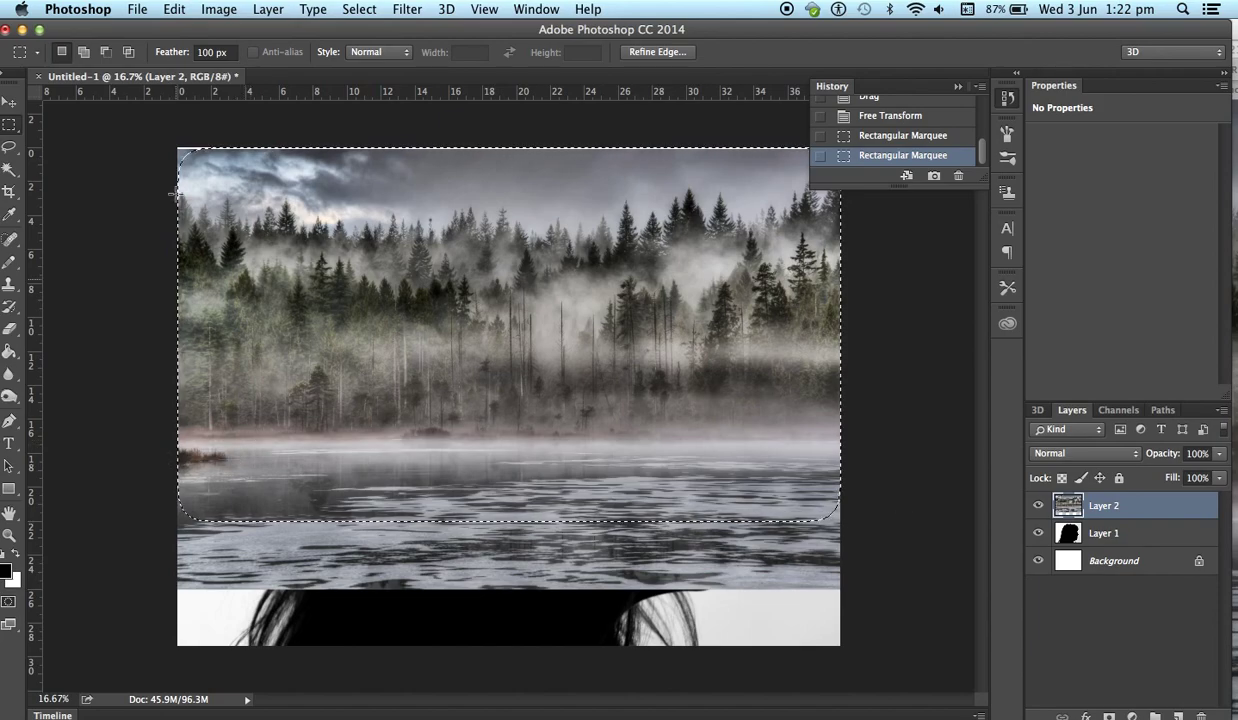
click(359, 9)
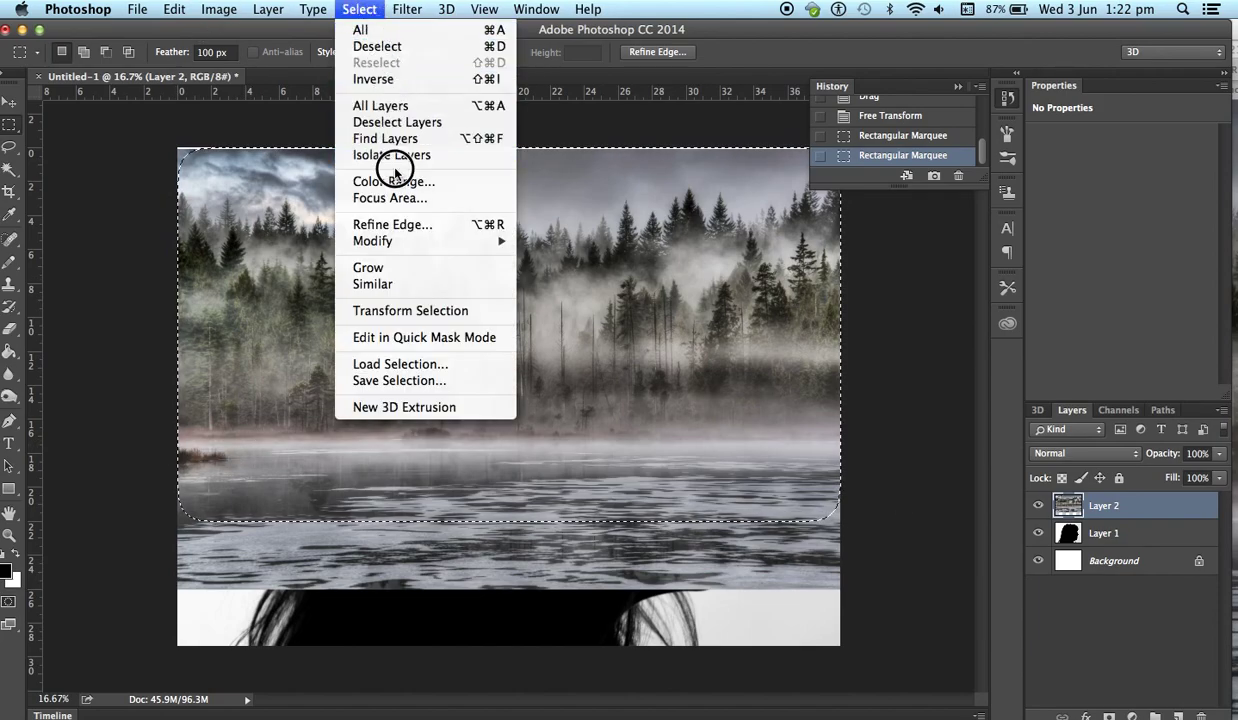
click(404, 88)
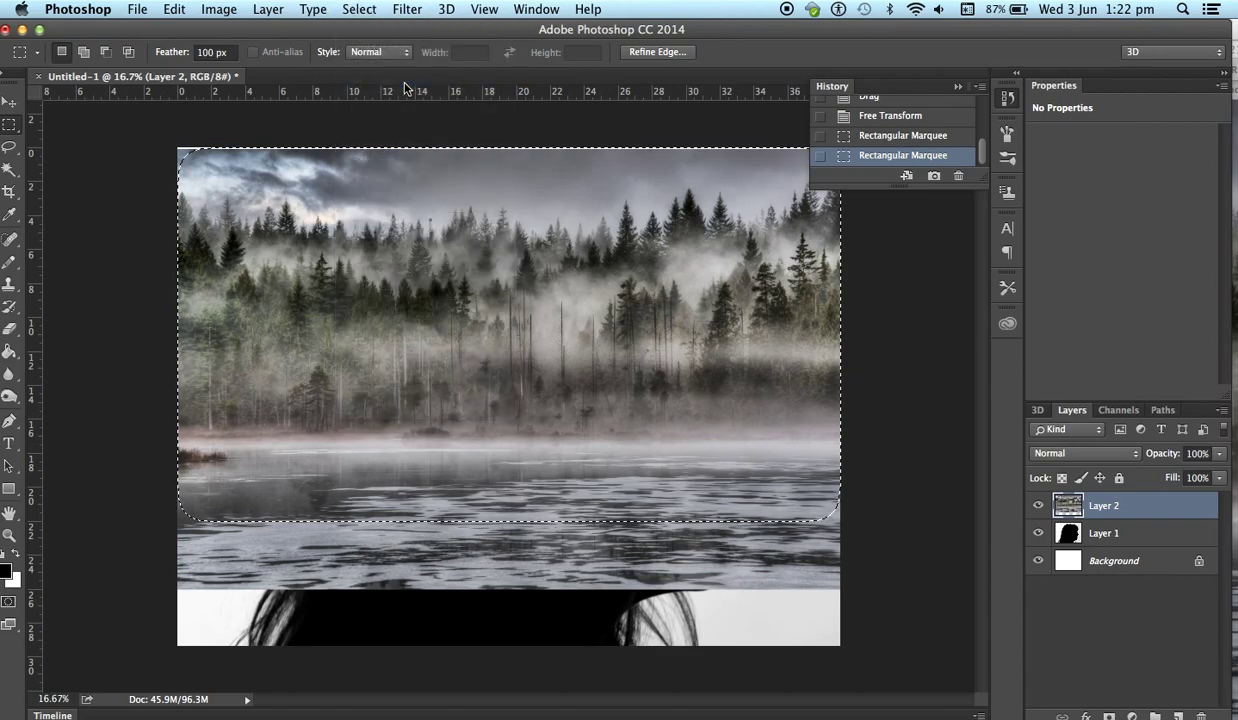
- Delete the forest layer's lower part, deselect, hide Layer 2 and select the silhouette layer
key(Delete)
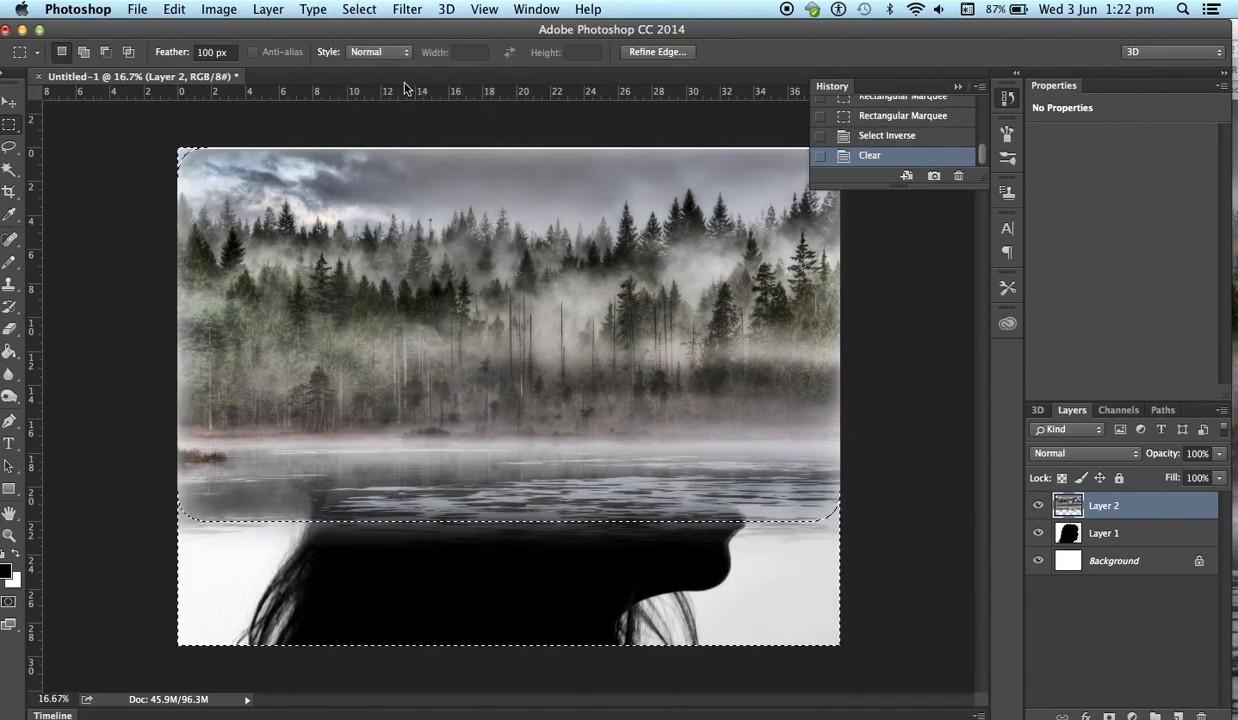
key(ctrl+d)
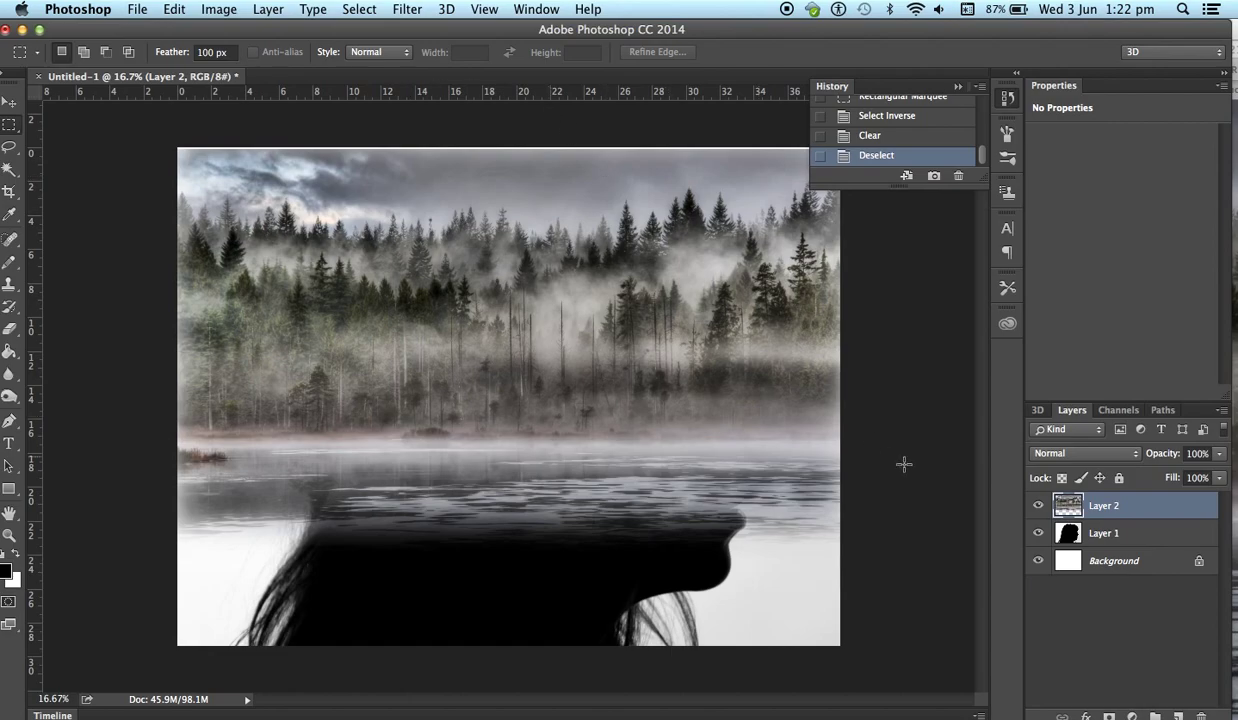
click(1039, 507)
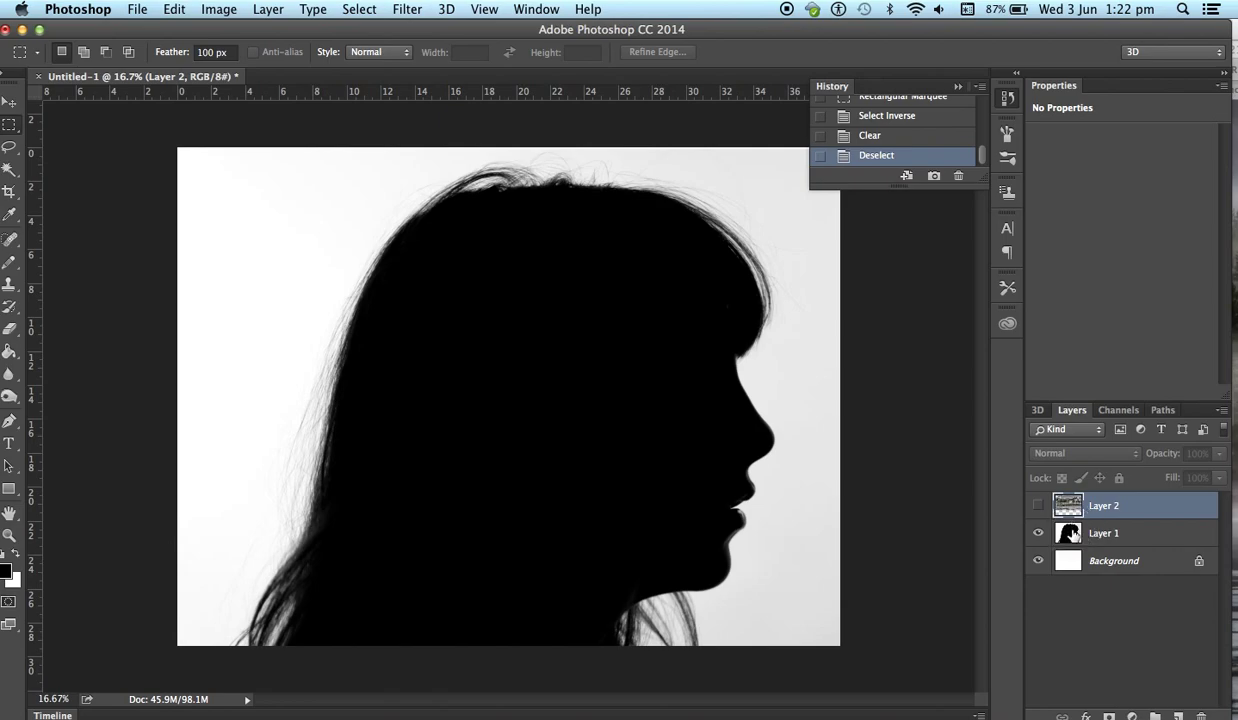
click(1072, 533)
click(212, 9)
mouse_move(247, 57)
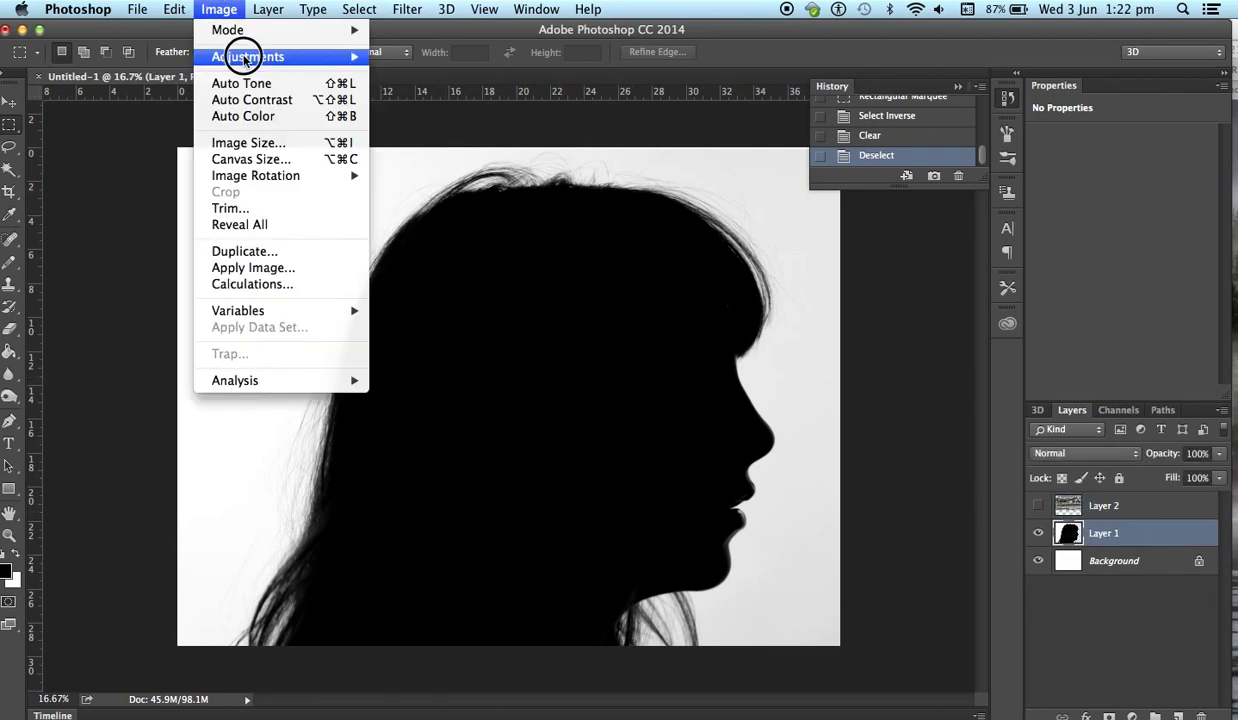
- Apply Brightness/Contrast to the silhouette layer with brightness 44 and contrast 39
click(443, 58)
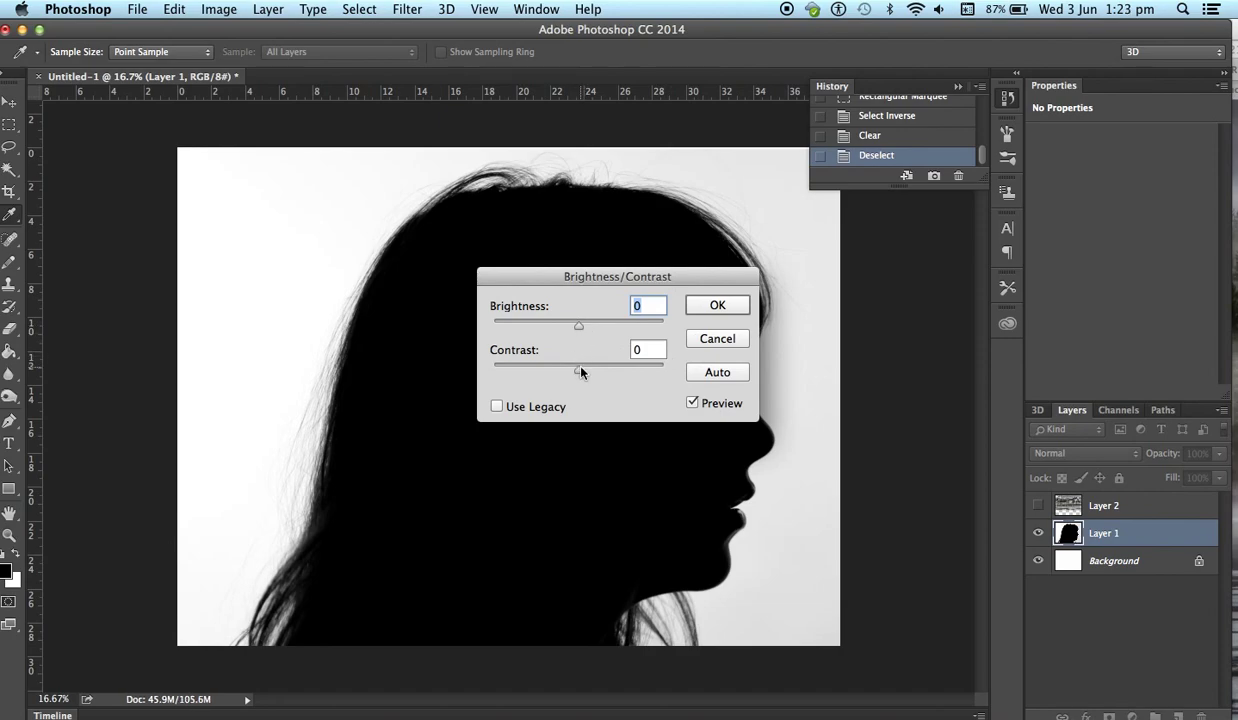
drag(579, 370, 612, 372)
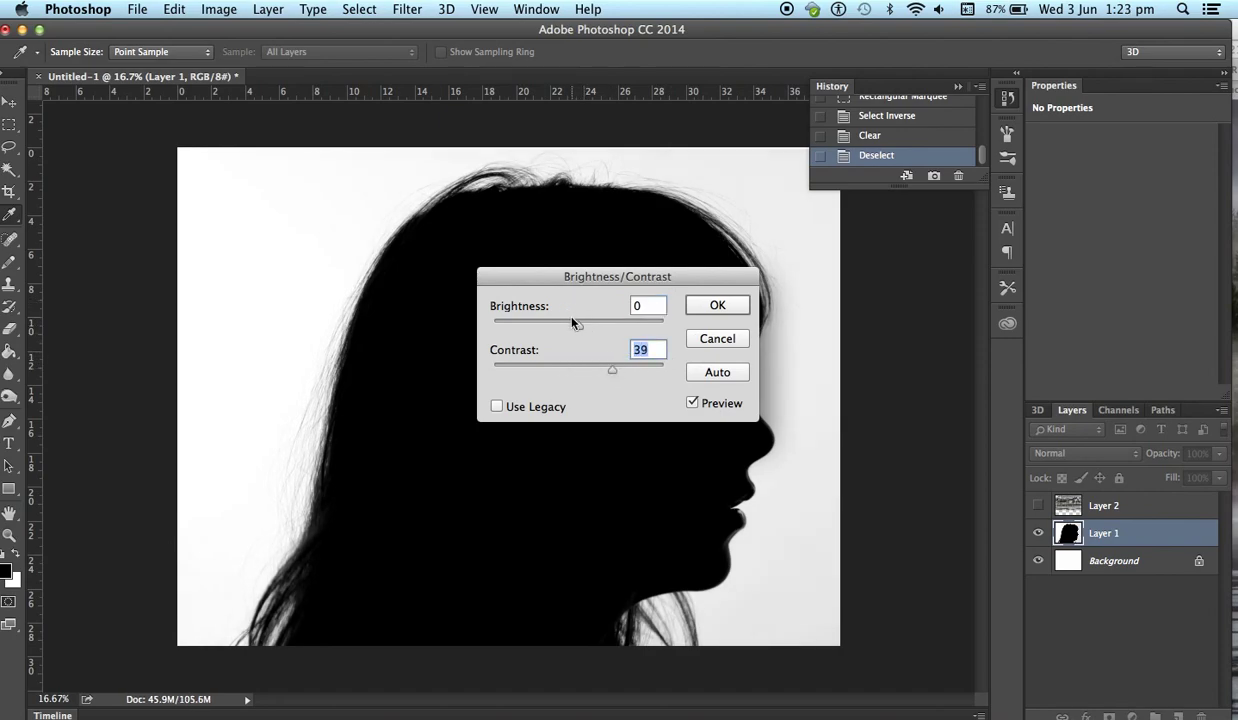
drag(579, 328, 604, 330)
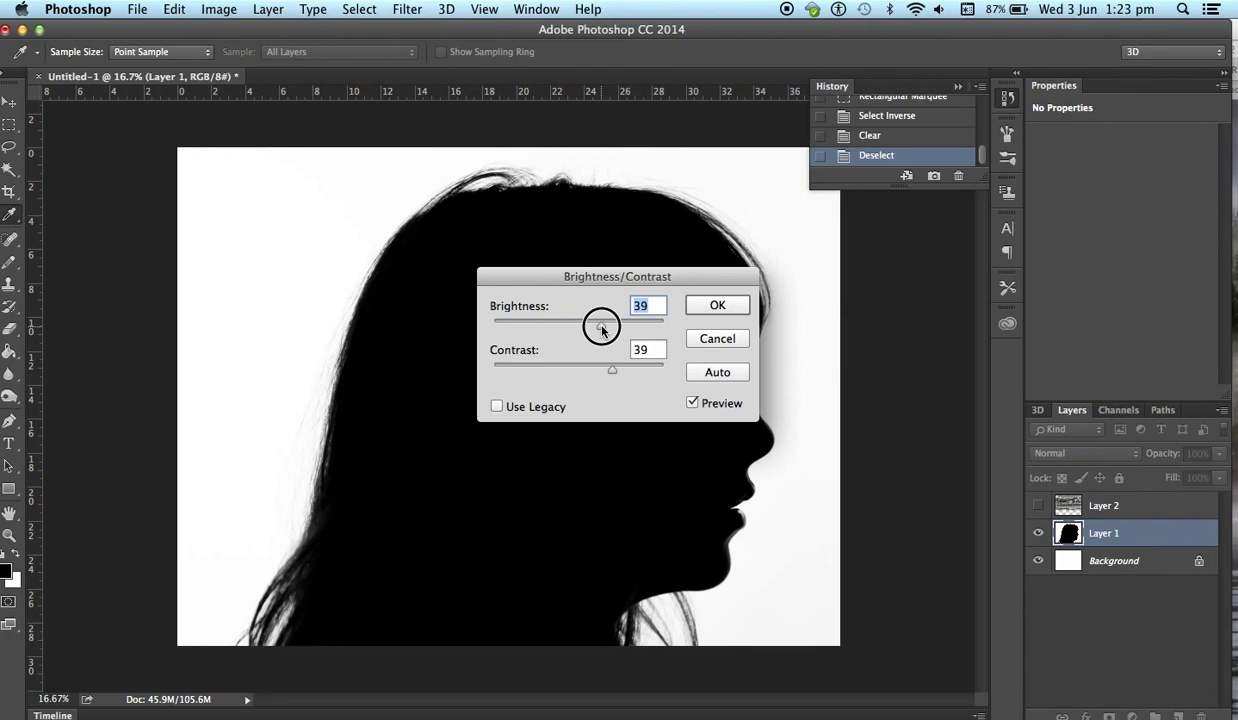
click(710, 306)
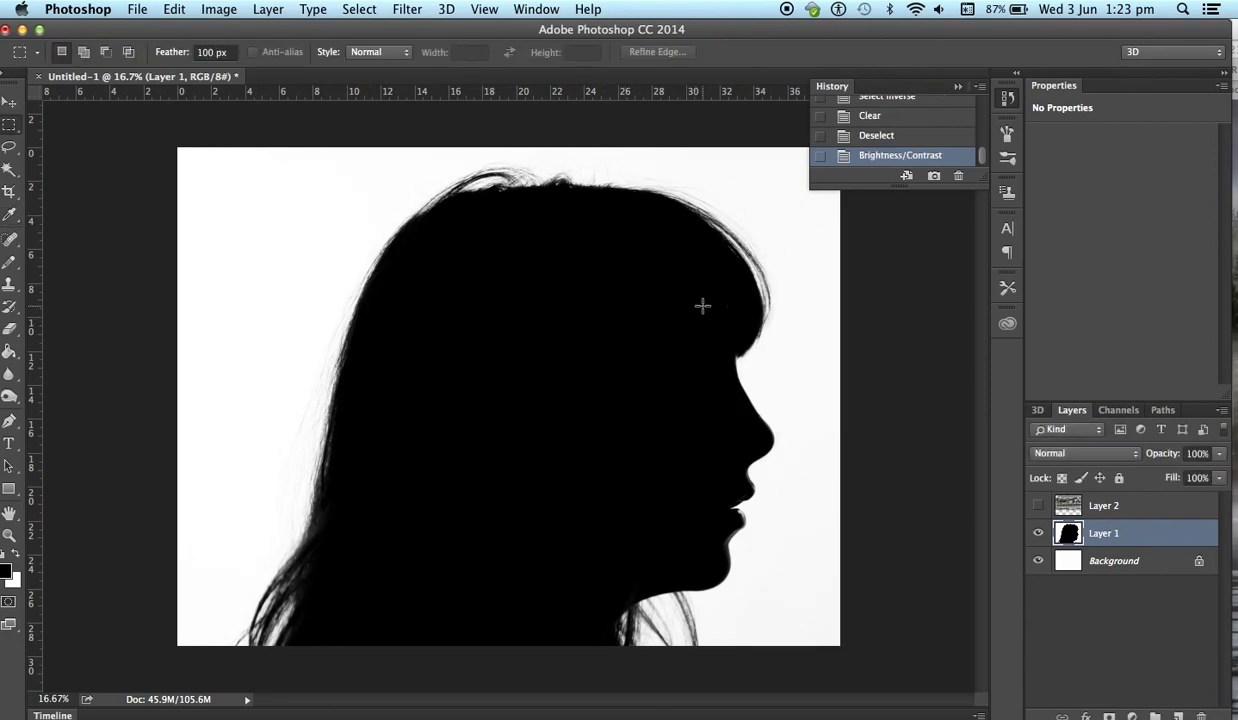
click(8, 171)
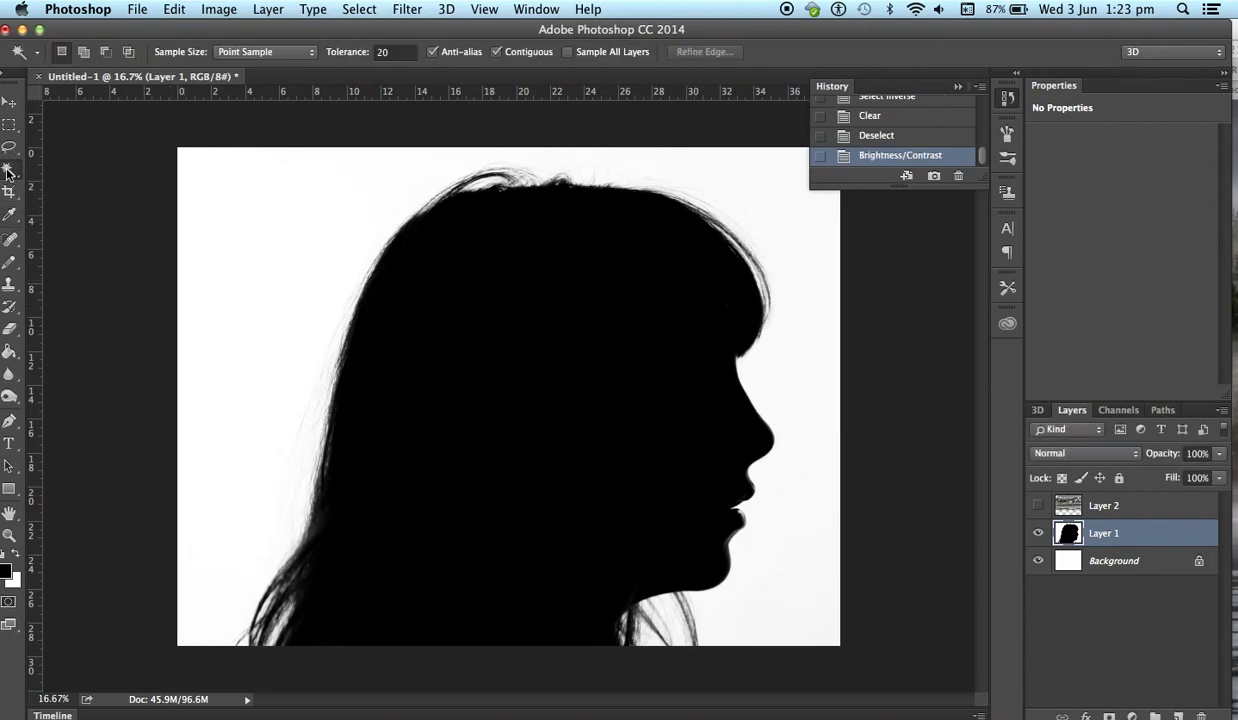
click(451, 244)
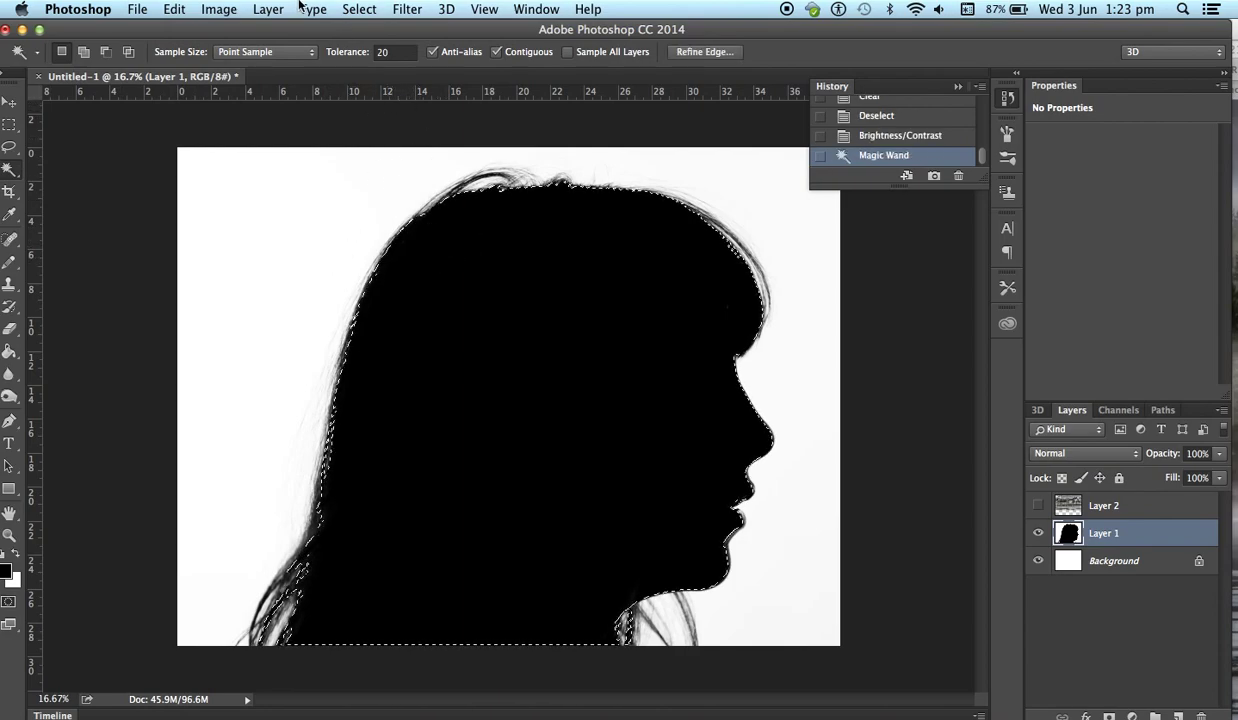
click(357, 9)
click(386, 283)
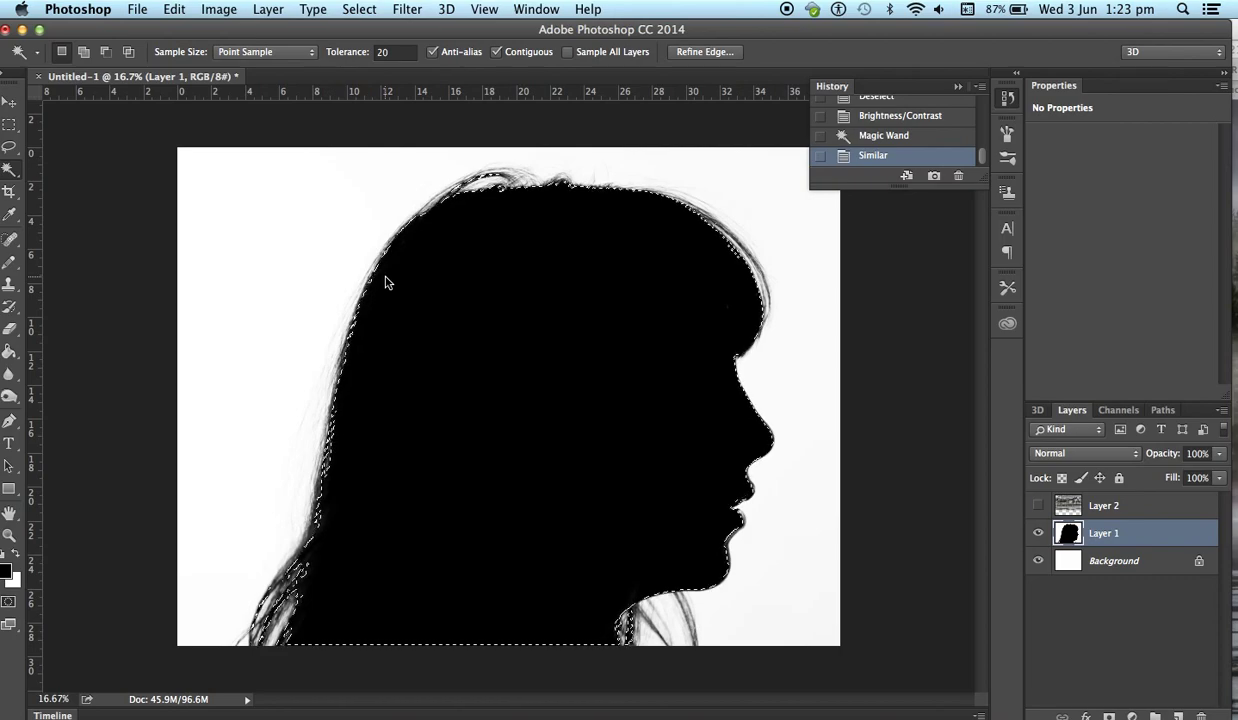
key(Delete)
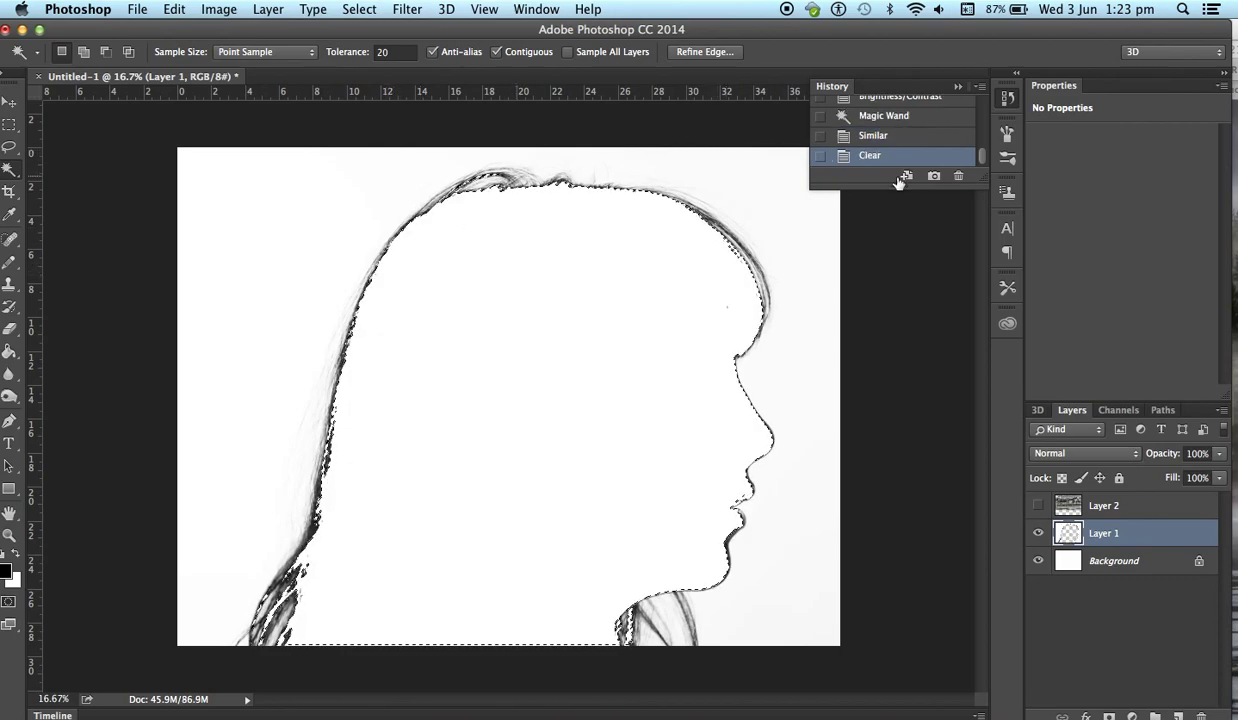
click(908, 136)
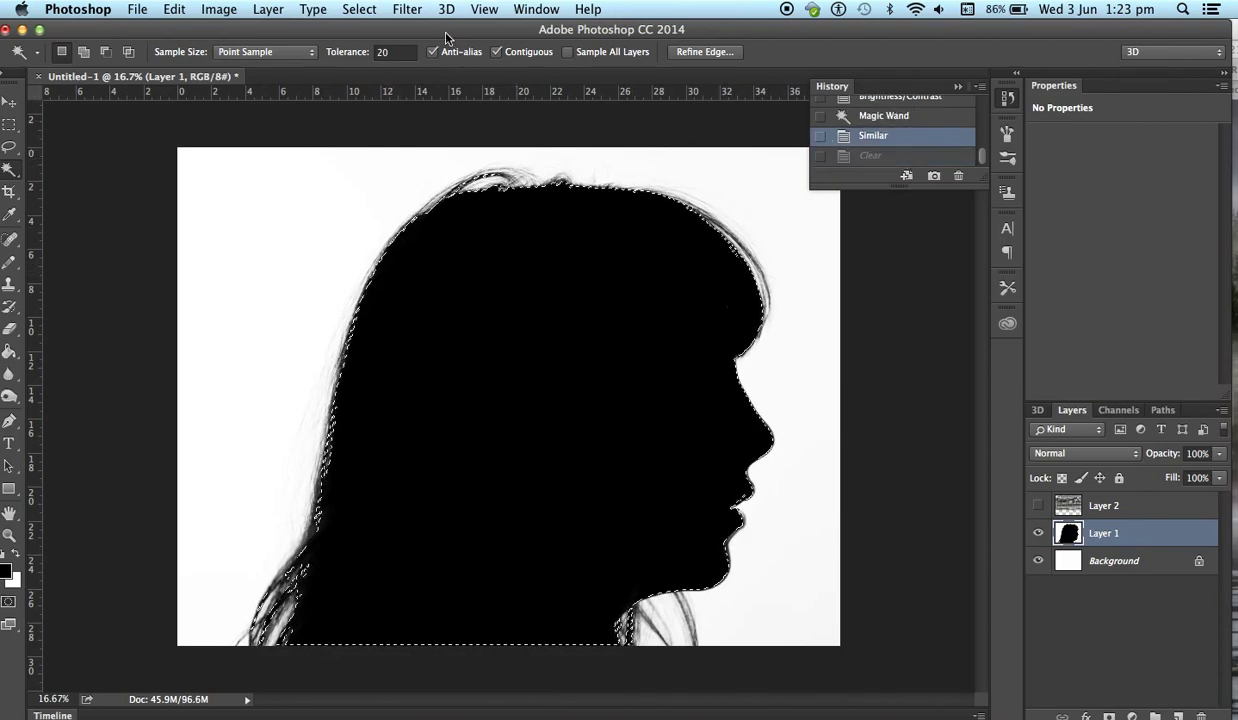
click(392, 52)
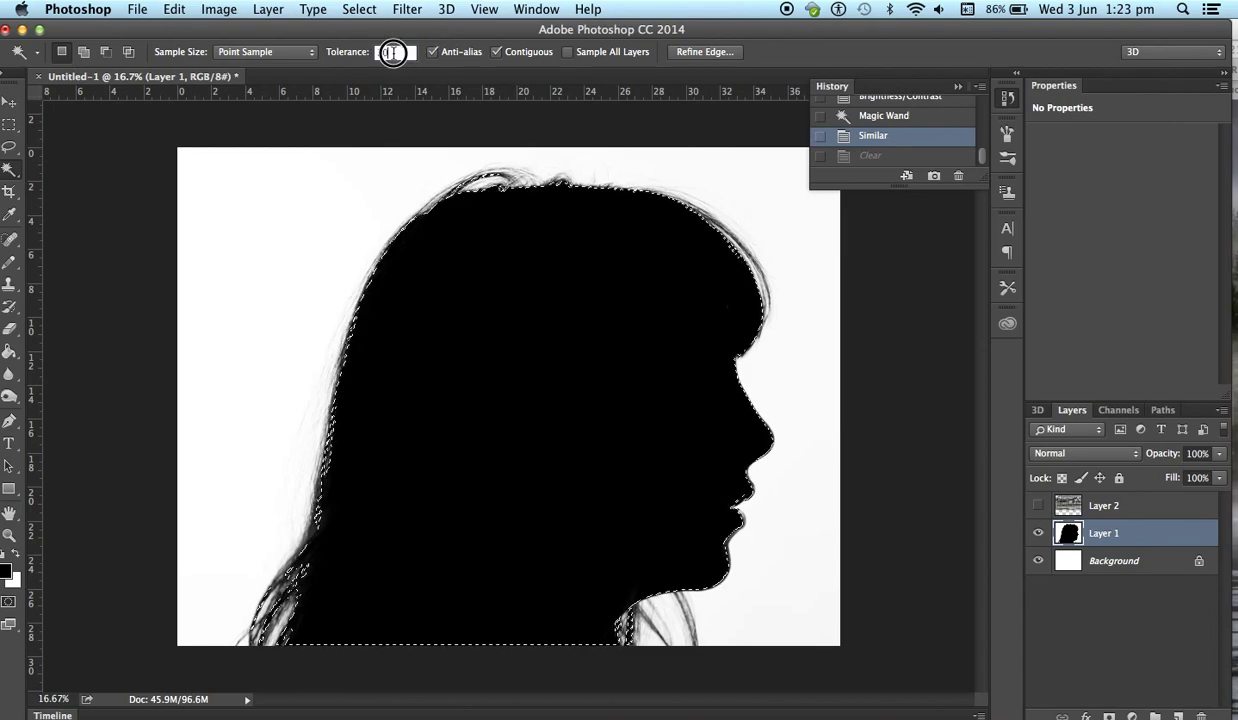
key(ctrl+d)
click(220, 9)
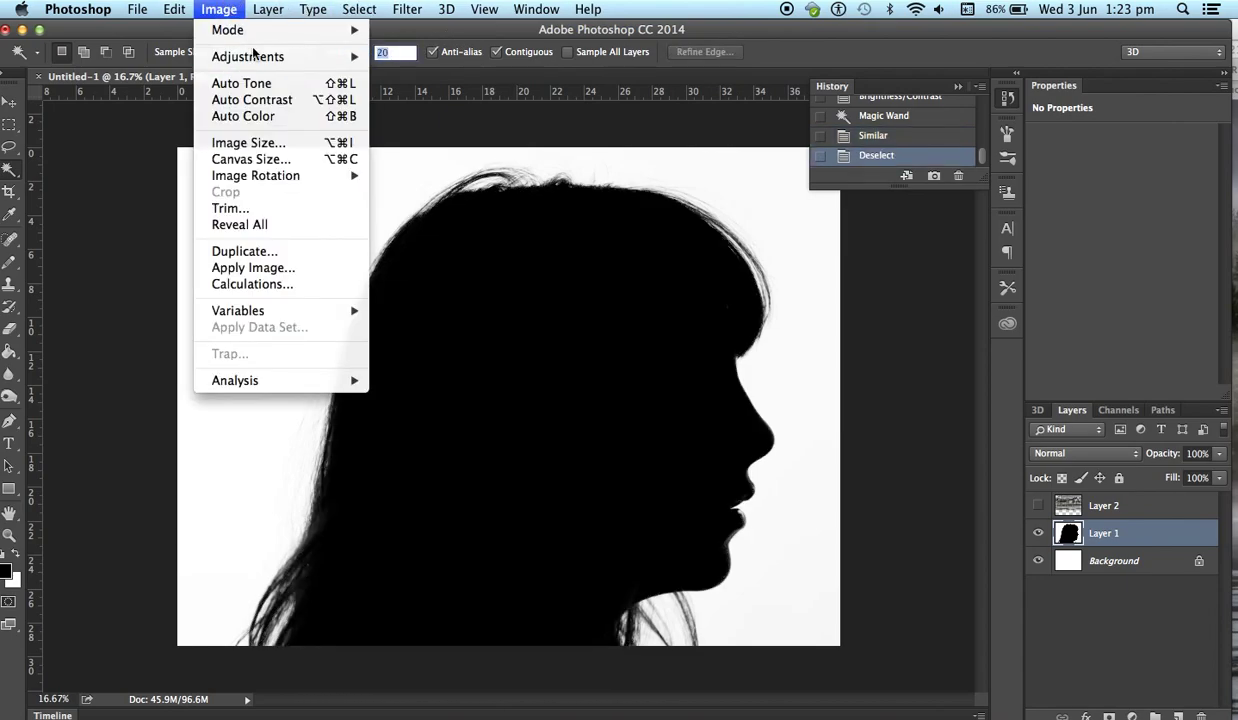
- Apply a Curves adjustment pulling the curve down to darken the silhouette's midtones
mouse_move(248, 56)
click(410, 92)
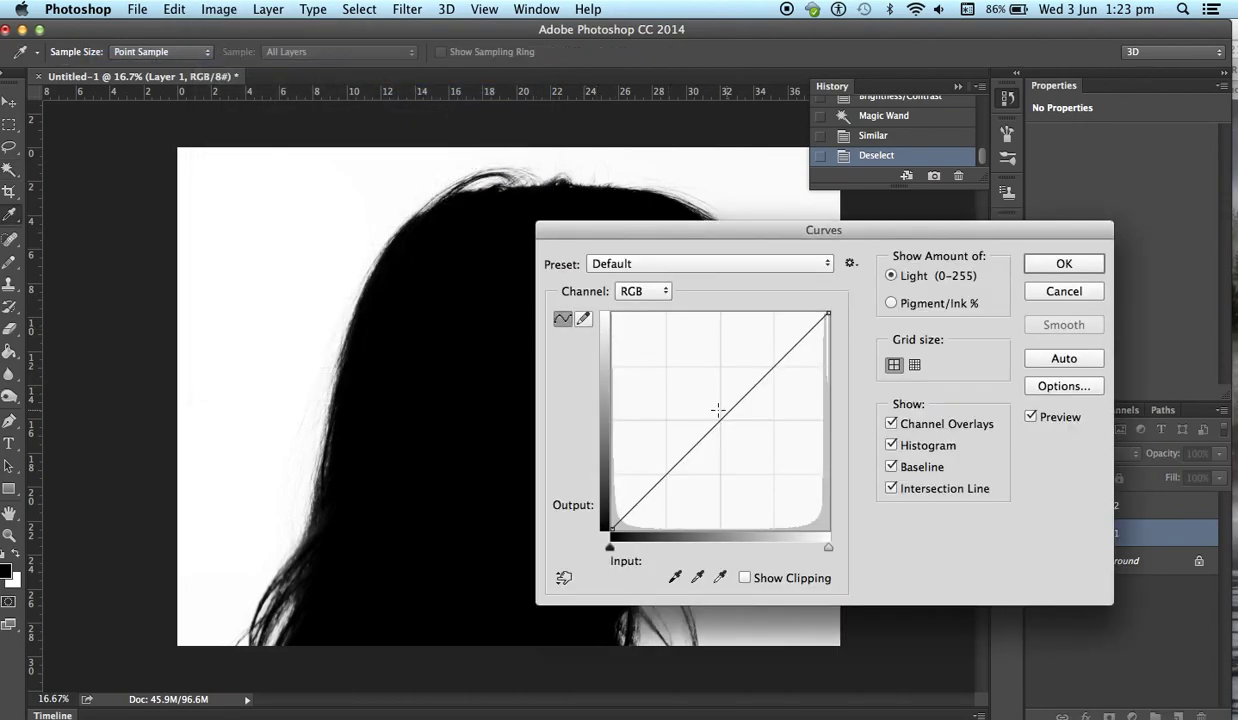
drag(702, 440, 762, 477)
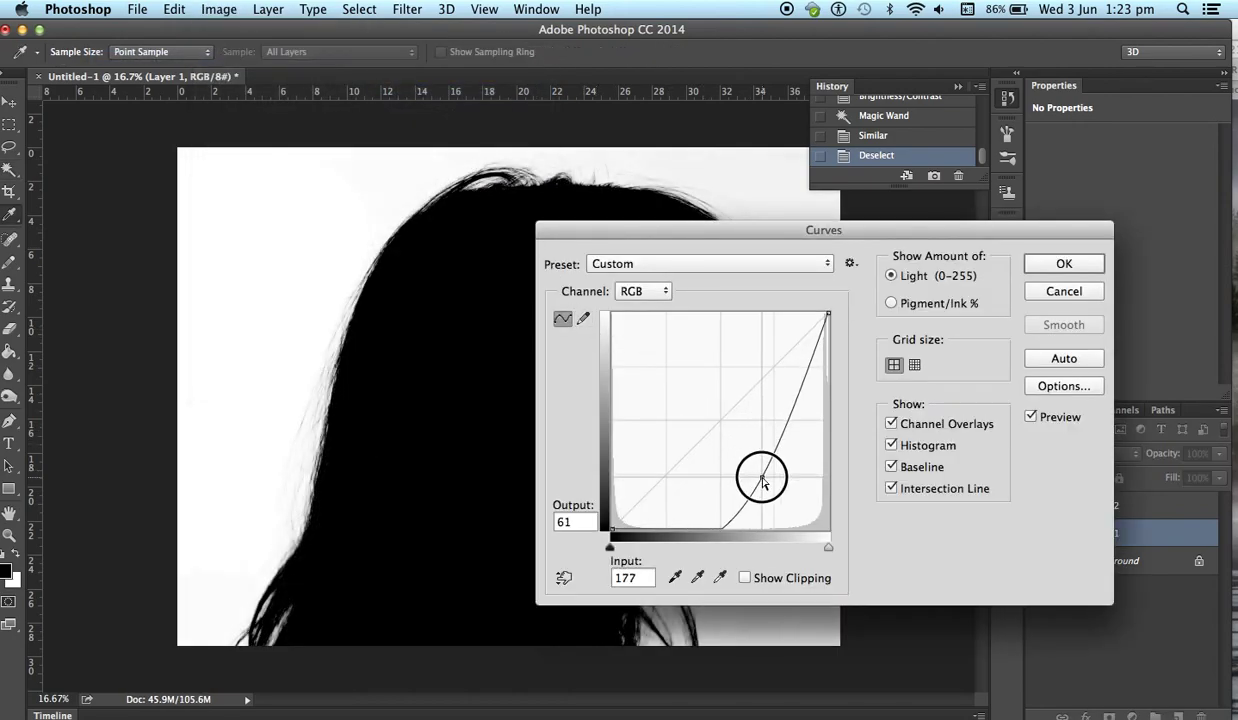
click(1043, 265)
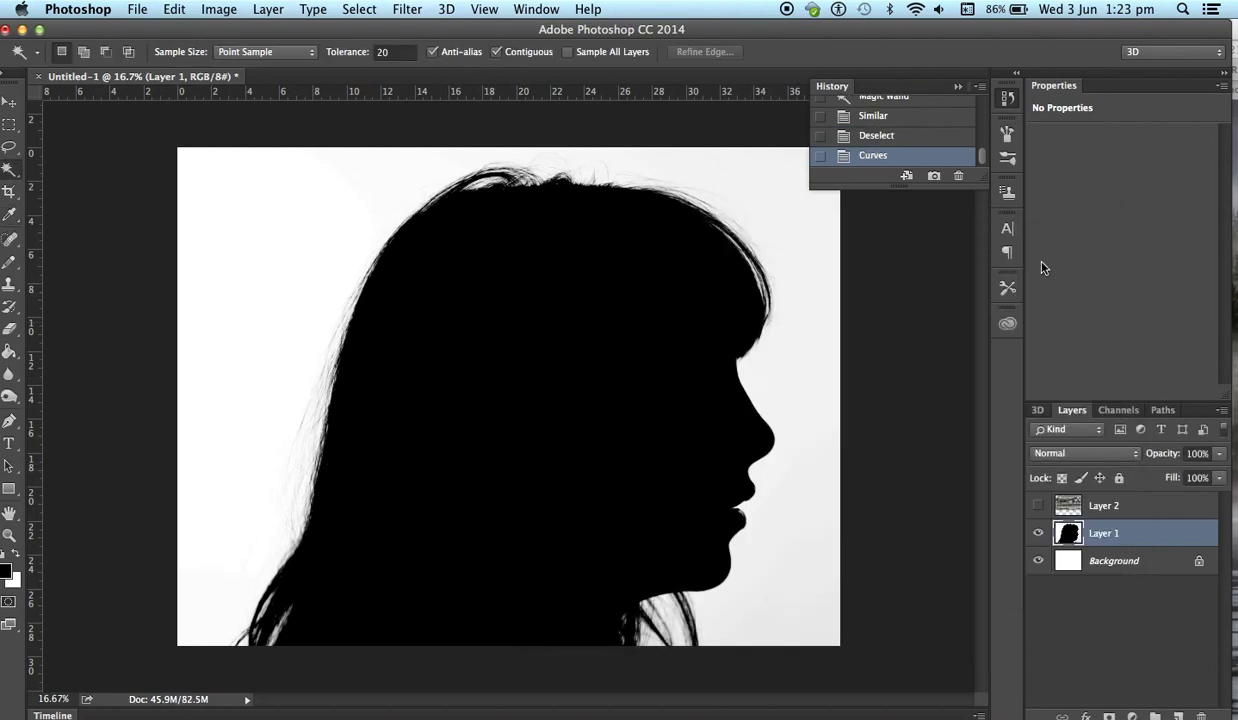
- Magic Wand the white background, then extend the selection with Select > Similar
click(769, 240)
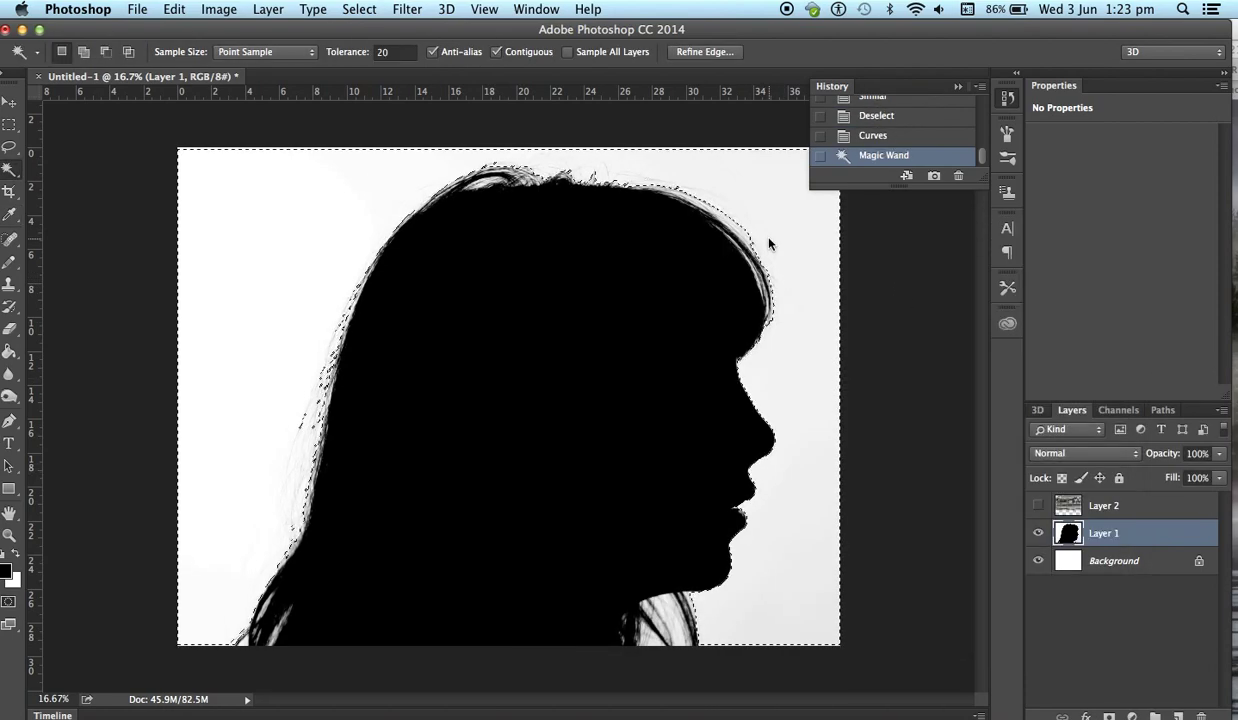
click(359, 9)
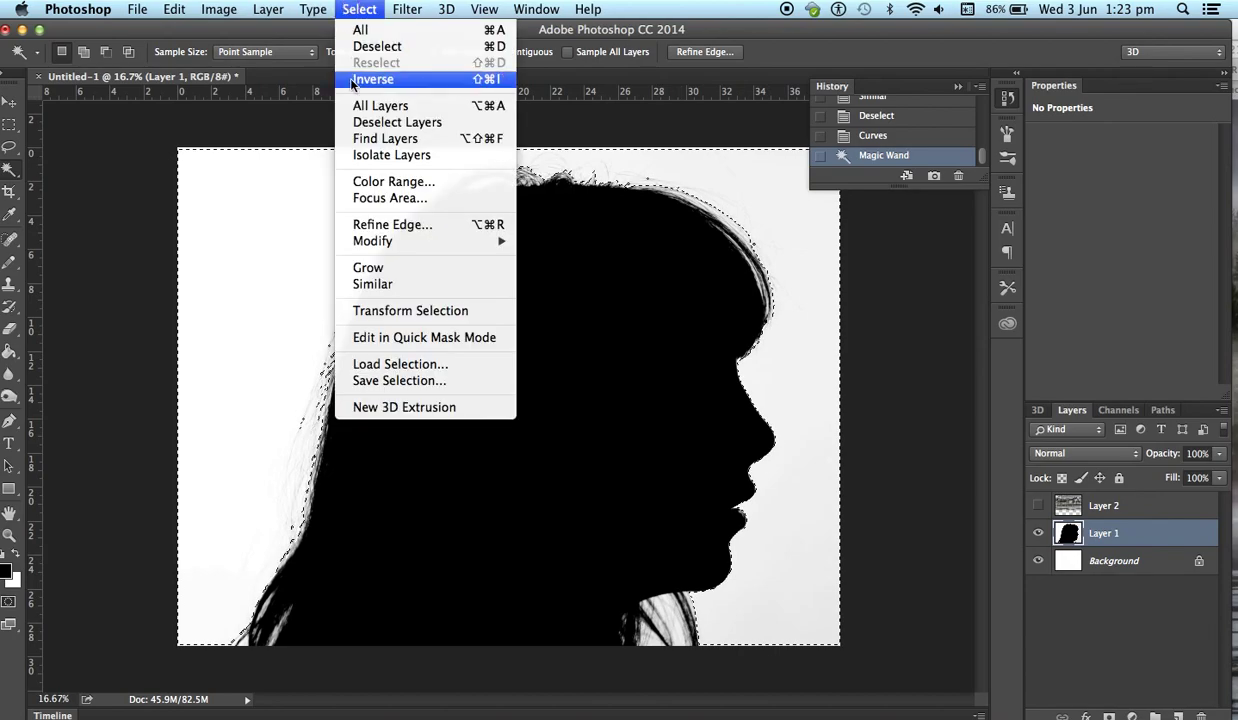
click(373, 285)
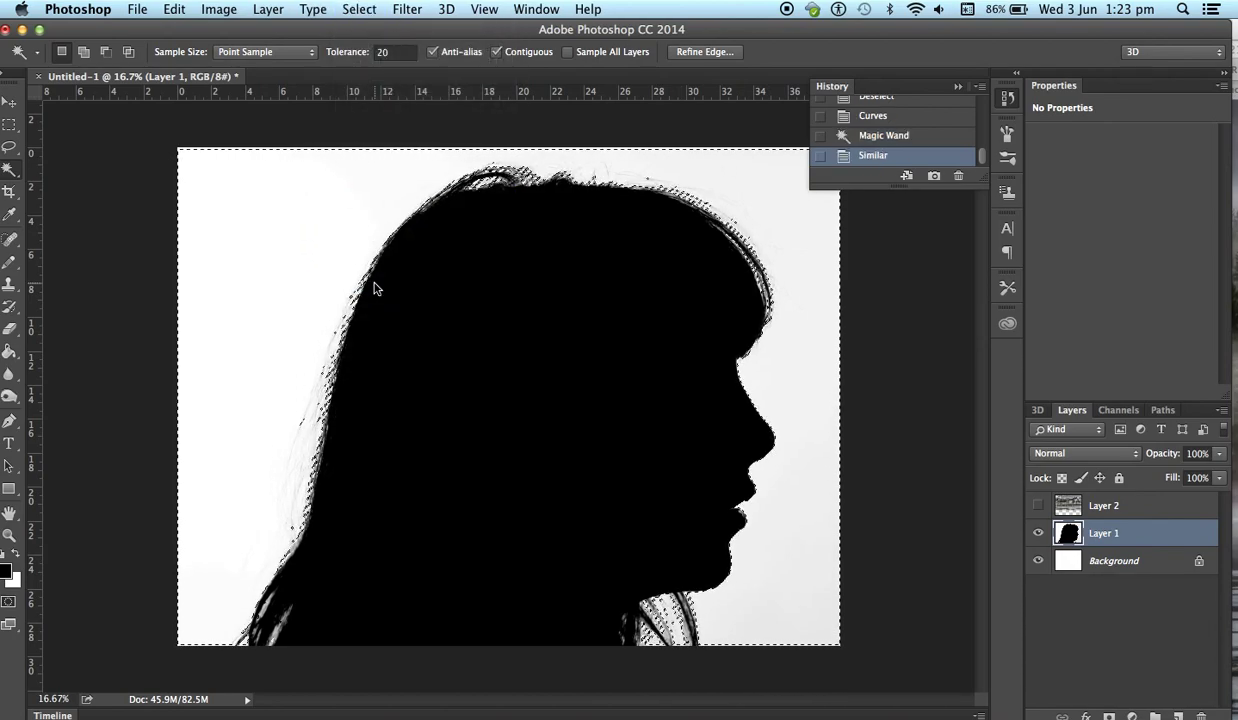
- Show and select the forest photo Layer 2, and invert the selection to the silhouette area
click(1116, 508)
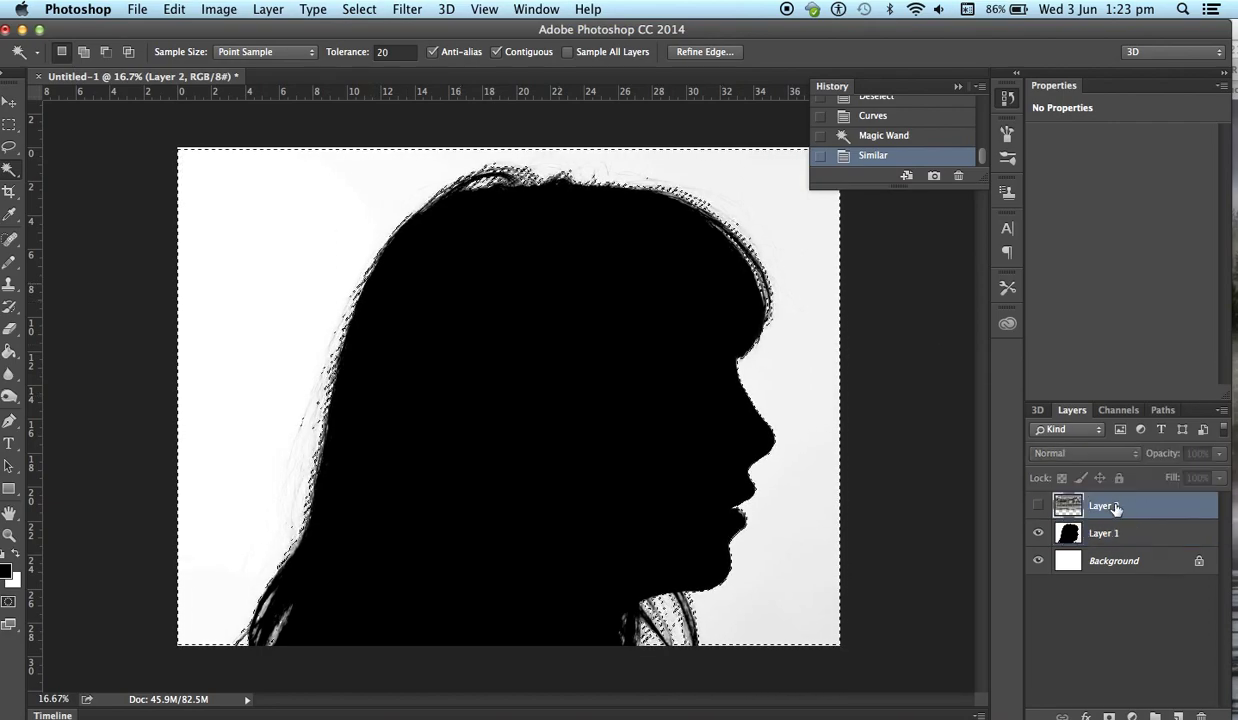
click(1037, 506)
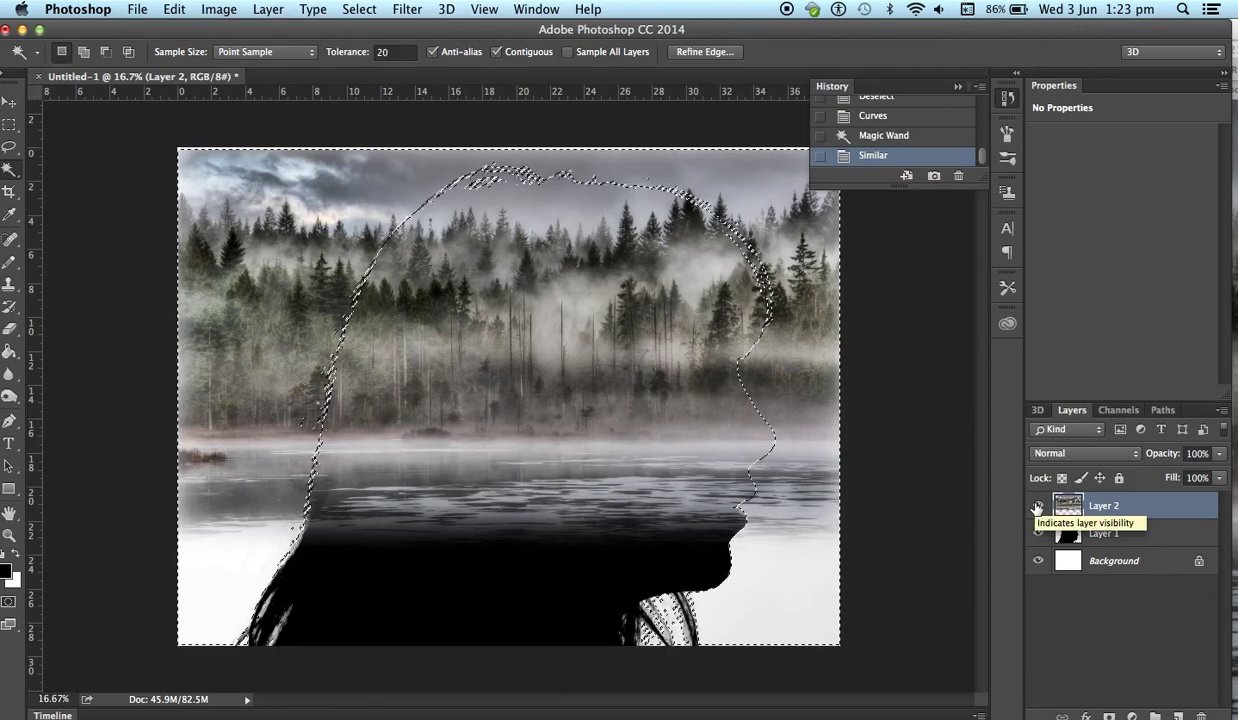
click(357, 8)
click(380, 78)
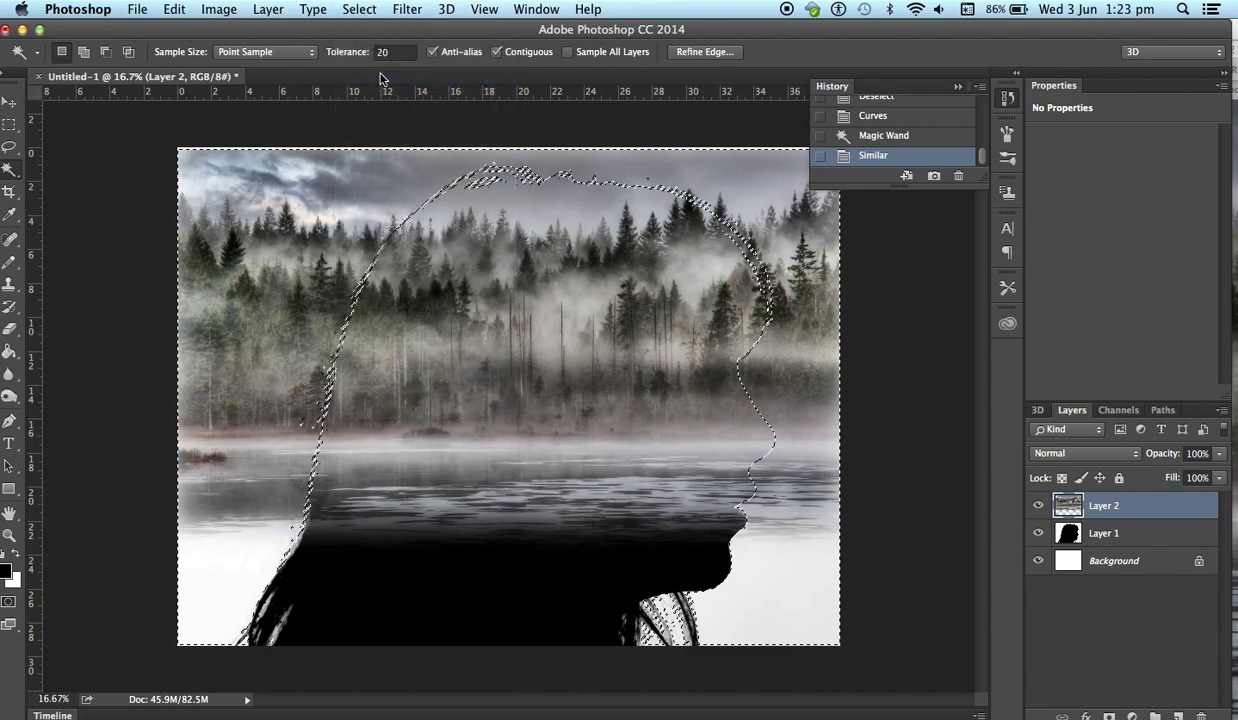
- Copy the forest inside the silhouette and paste it as new Layer 3
click(176, 8)
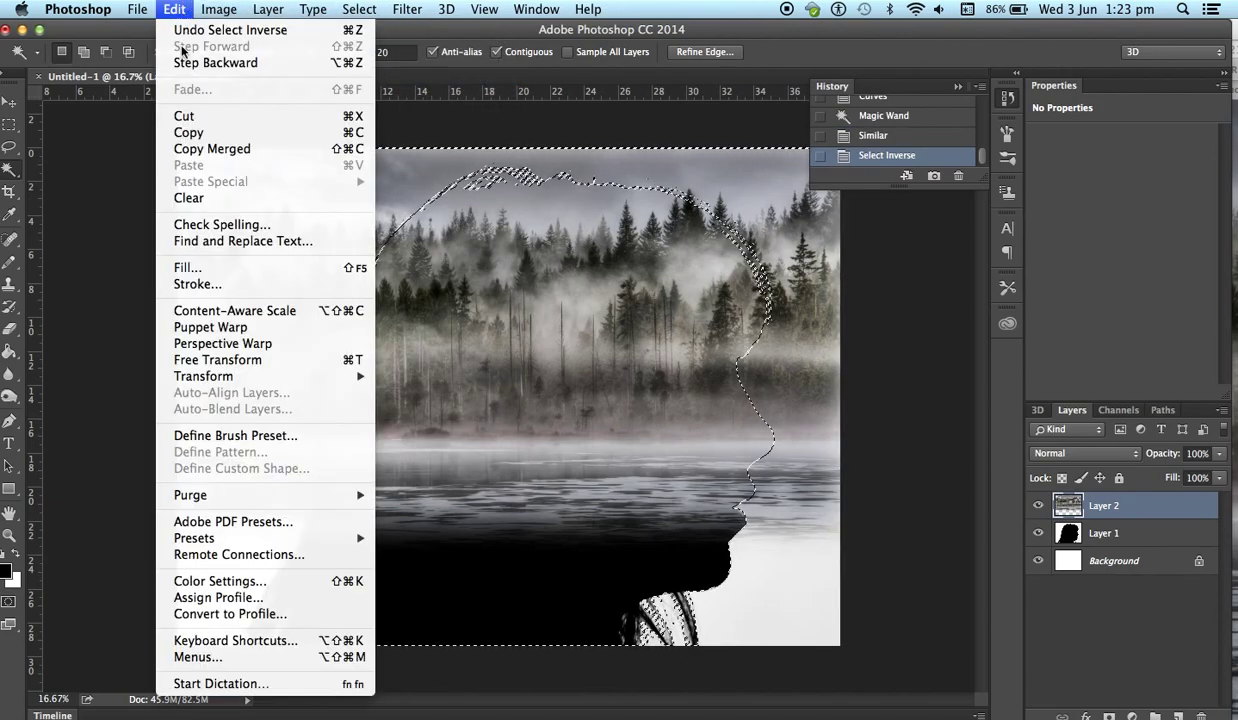
click(190, 130)
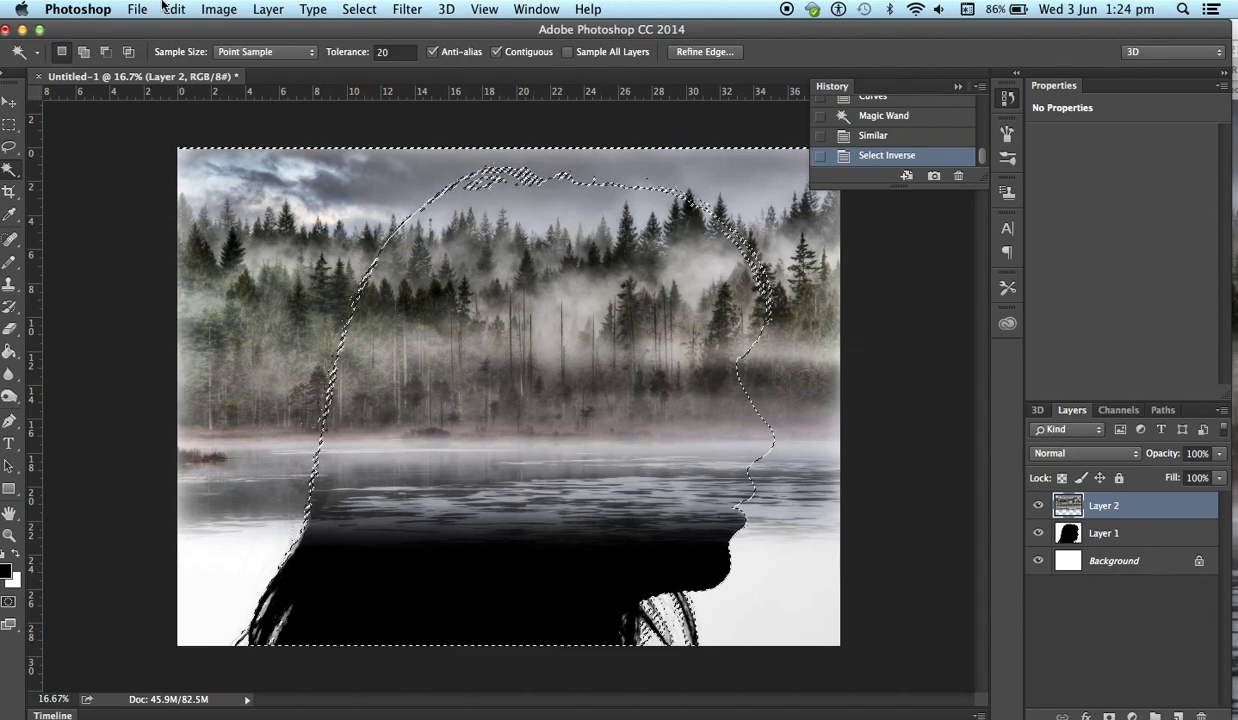
click(170, 9)
click(178, 166)
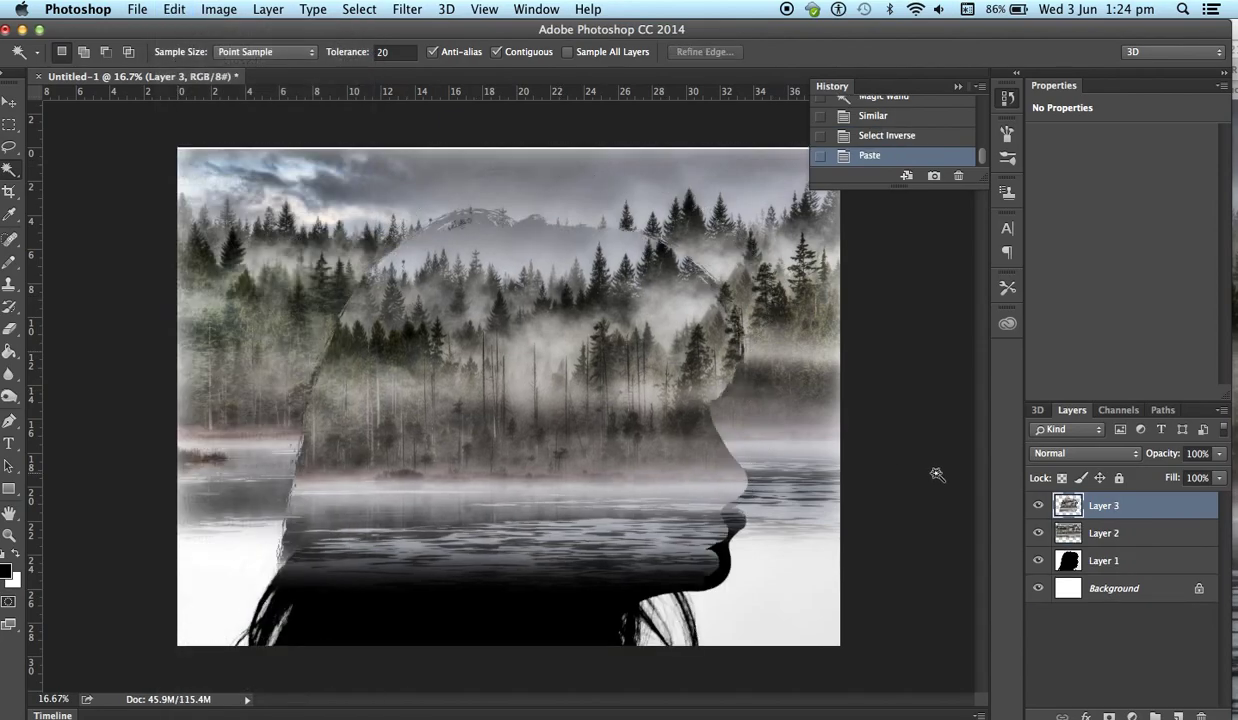
- Hide Layers 2 and 1, then nudge the forest-filled head on Layer 3 upward and slightly right
click(1037, 533)
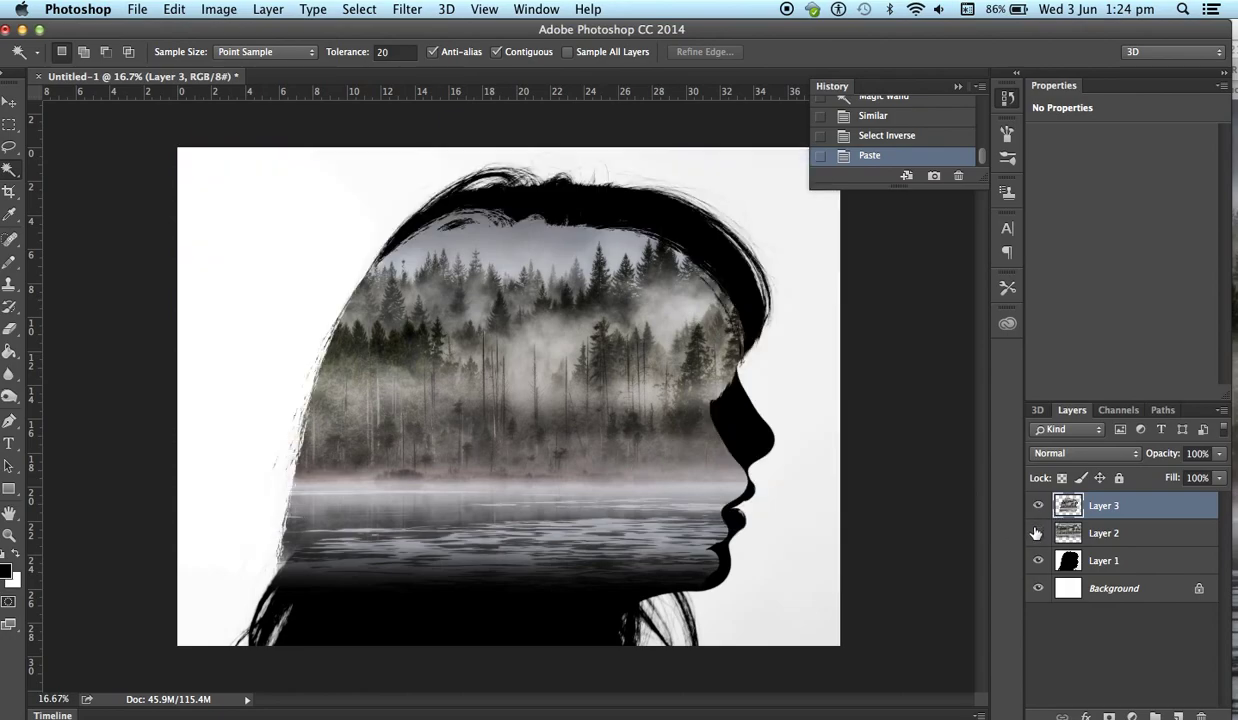
click(1037, 561)
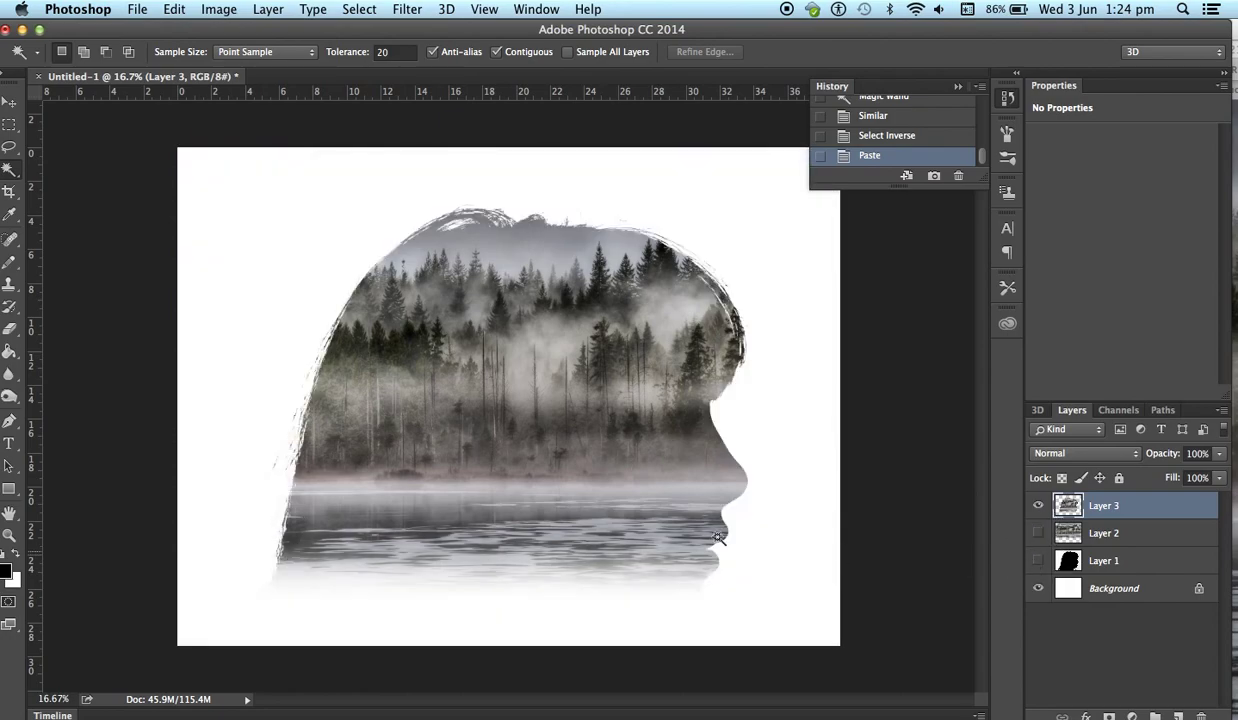
click(6, 104)
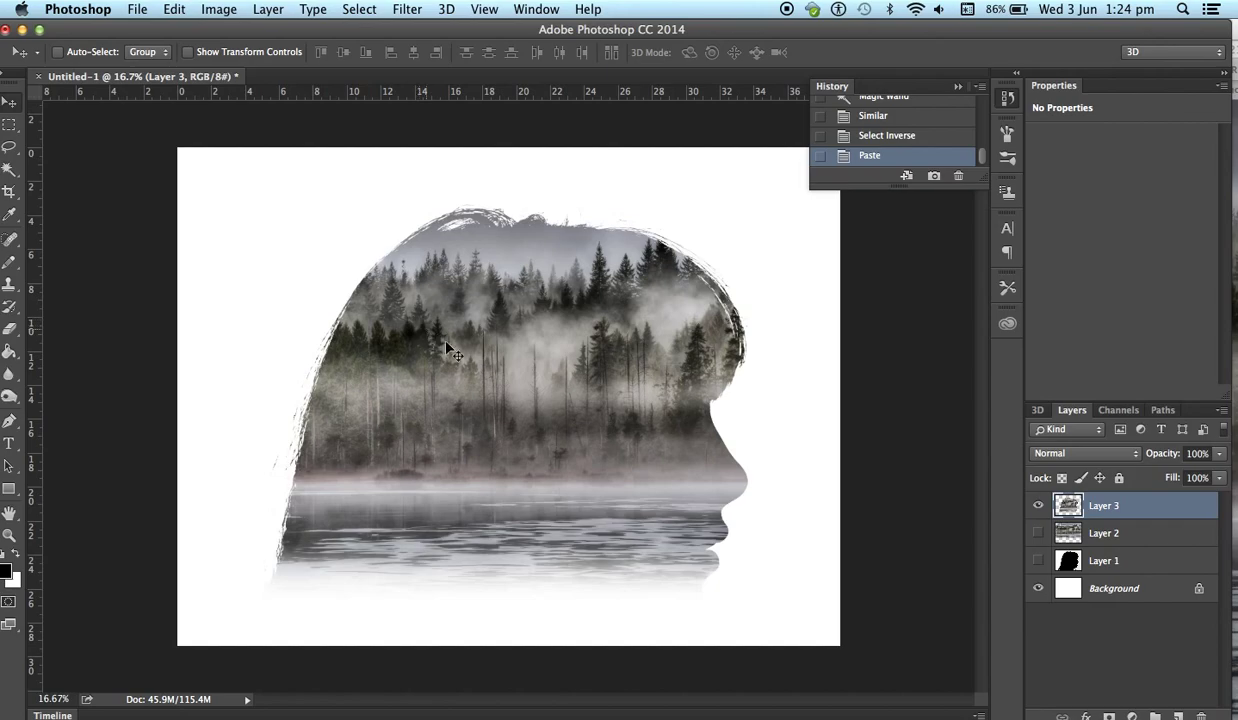
drag(483, 390, 498, 340)
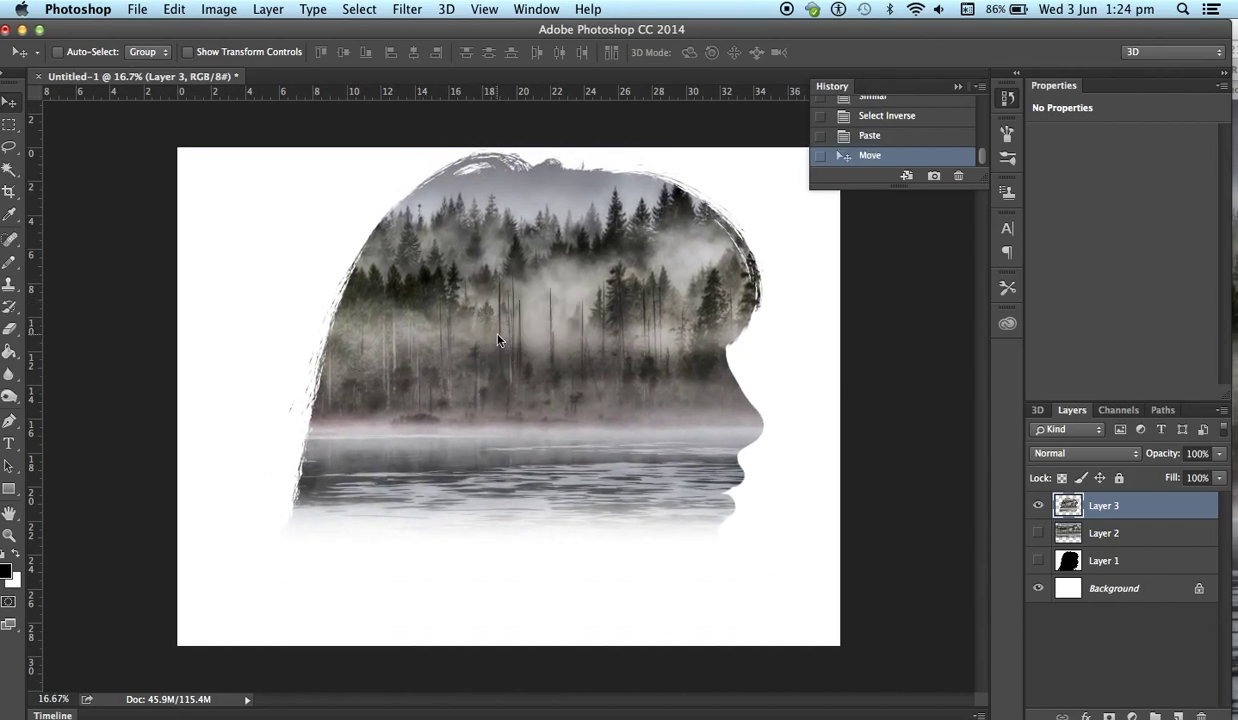